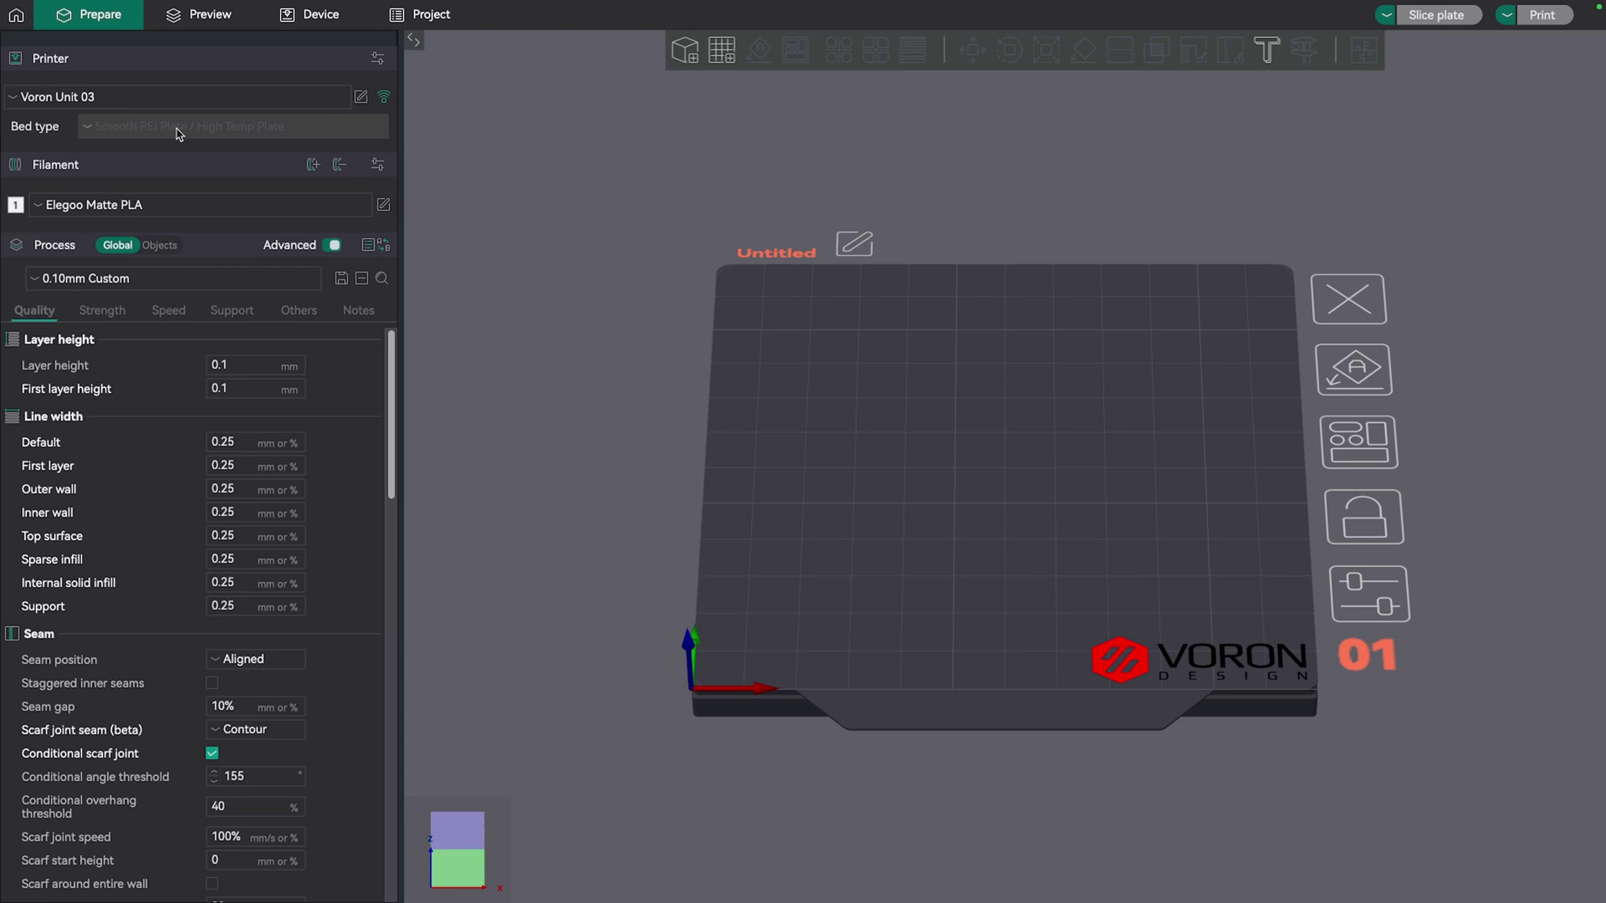
Step: Enable 'Support multi bed types' in the Voron Unit 03 printer profile and save it under the same name
{"action": "left_click", "coordinate": [360, 97]}
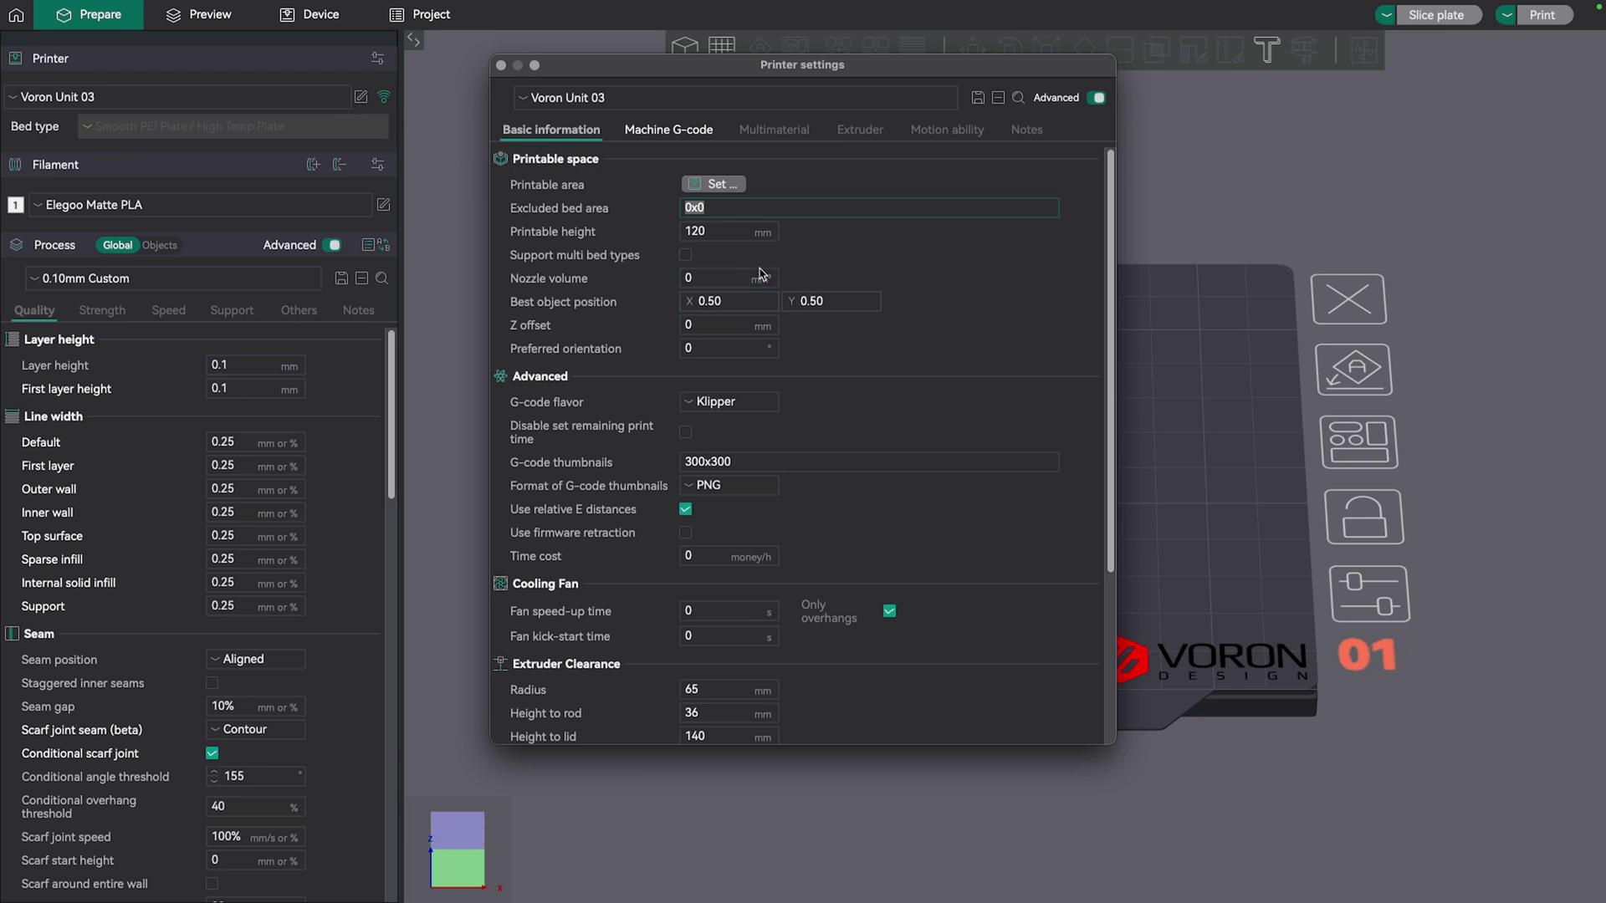
{"action": "left_click", "coordinate": [686, 255]}
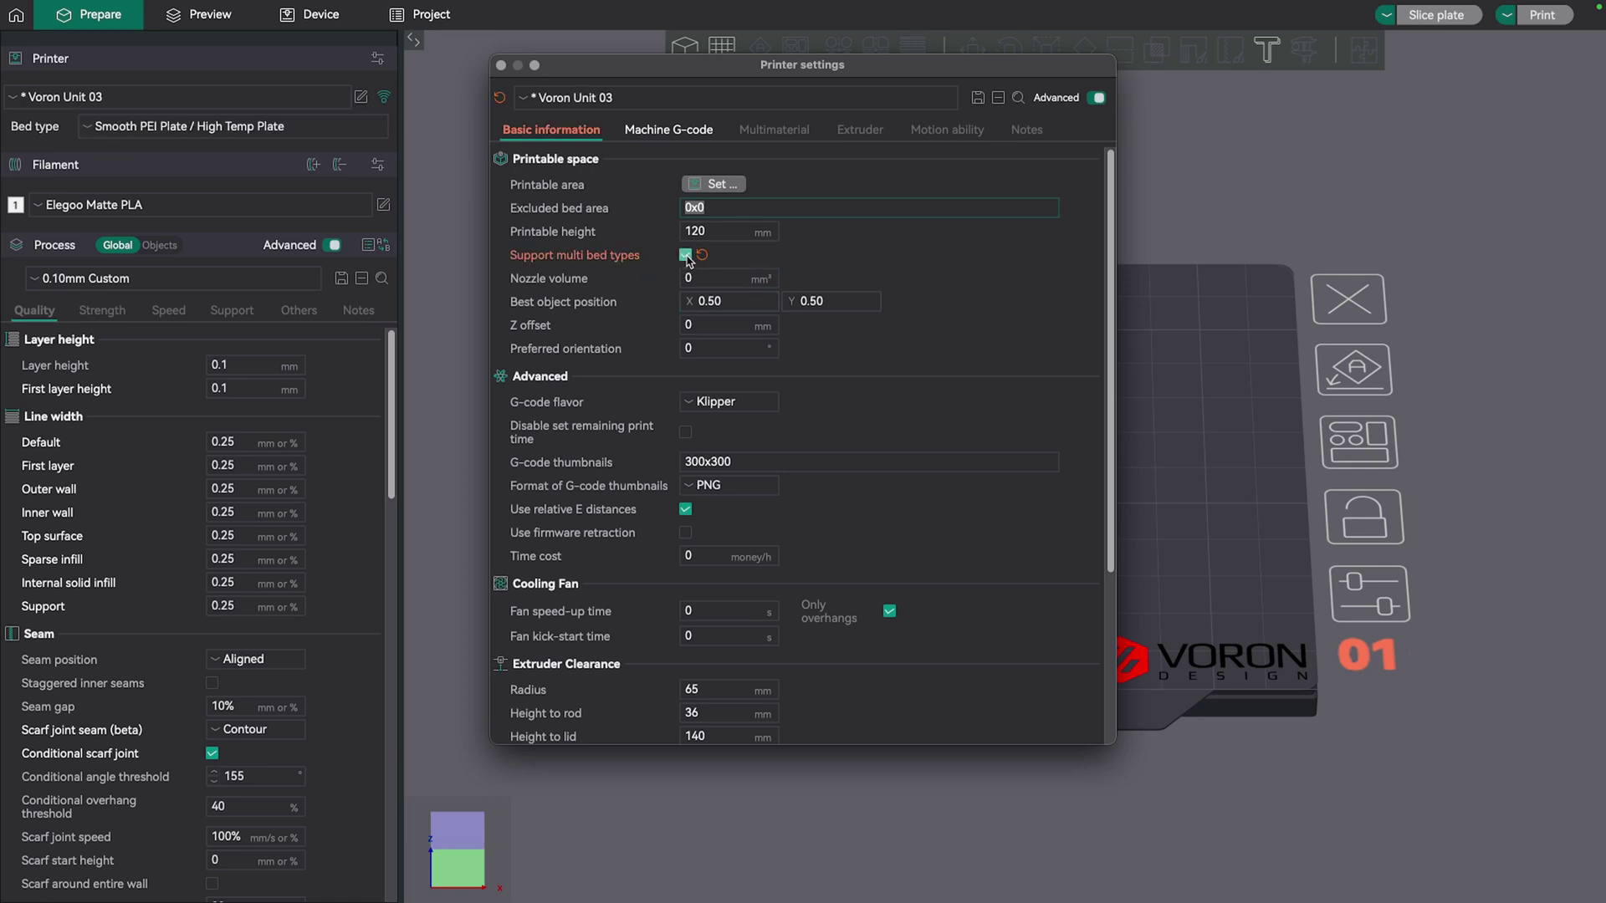
{"action": "left_click", "coordinate": [977, 96]}
{"action": "left_click", "coordinate": [847, 460]}
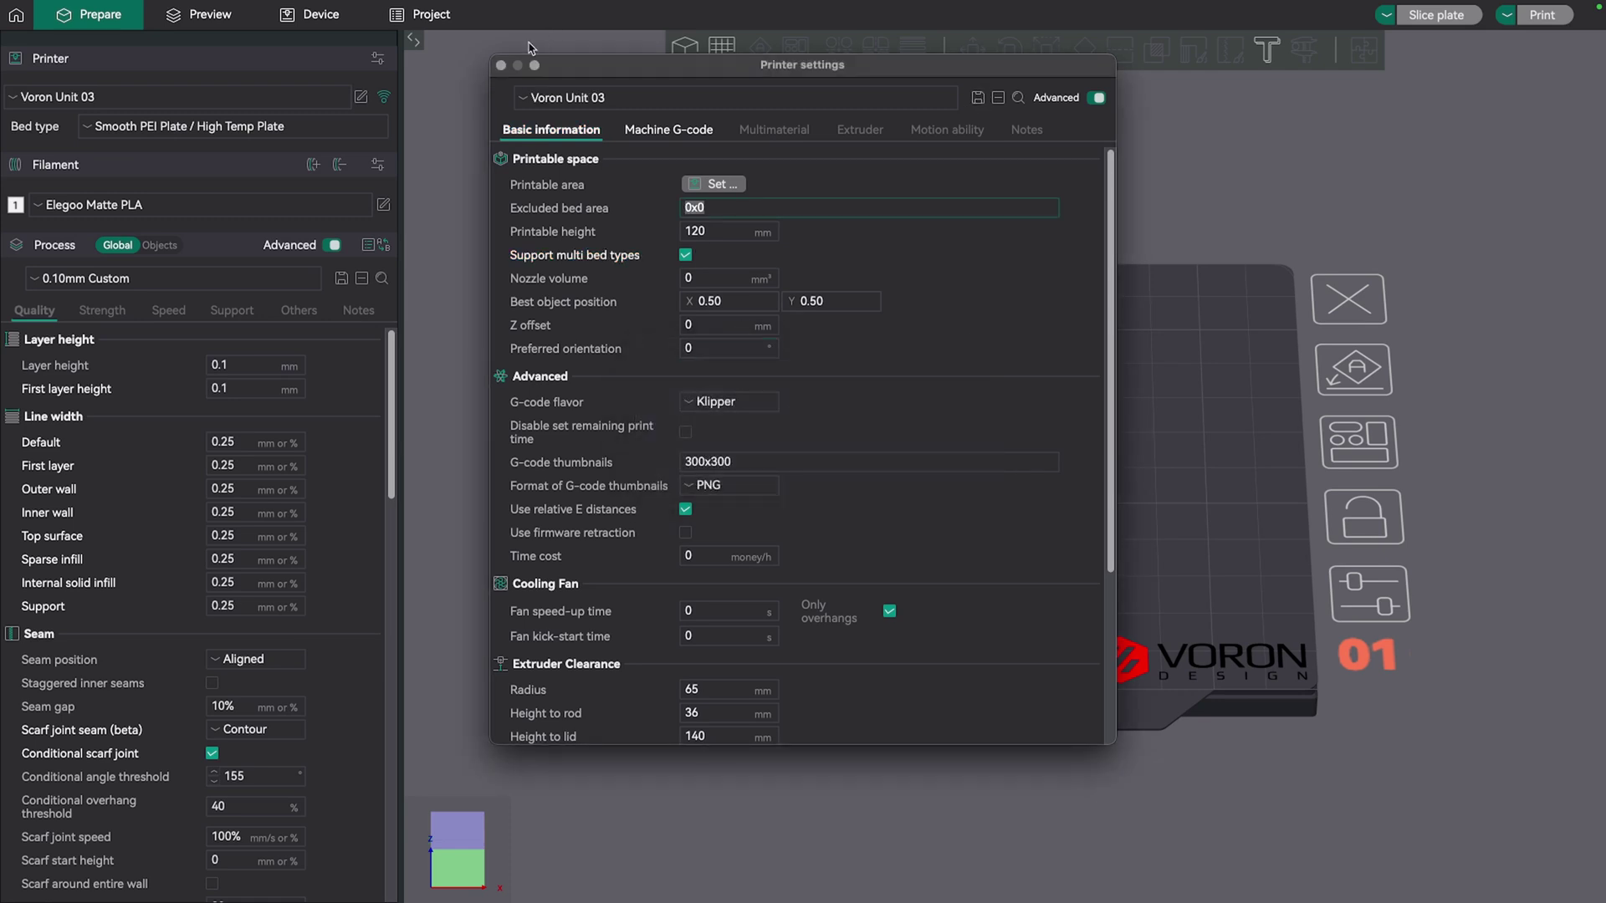
{"action": "left_click", "coordinate": [500, 66]}
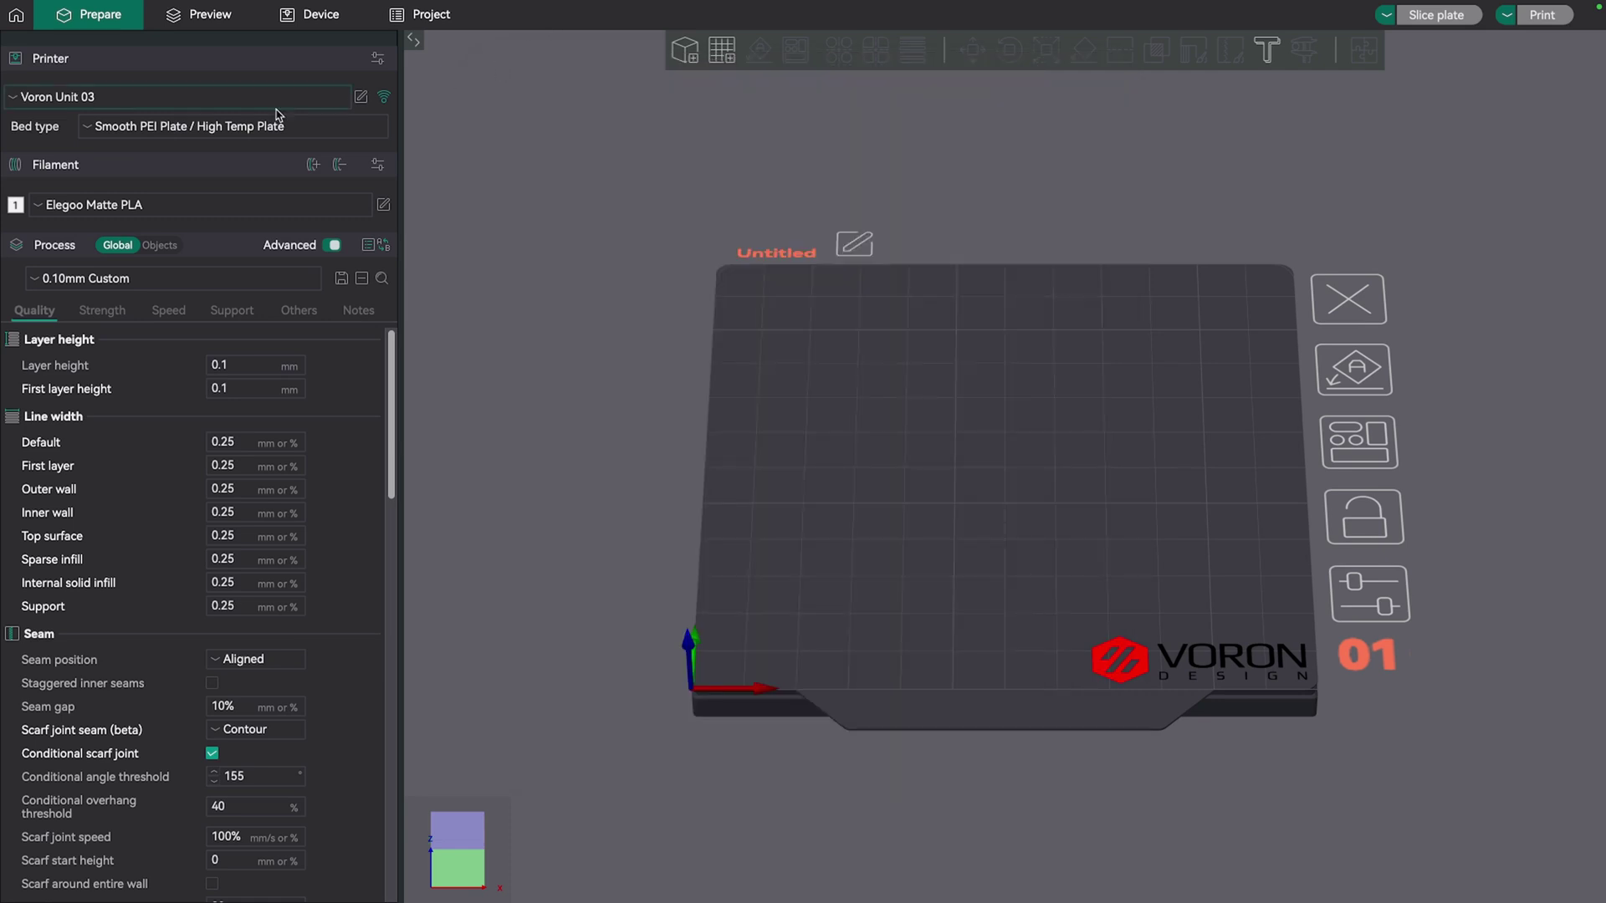
{"action": "left_click", "coordinate": [145, 130]}
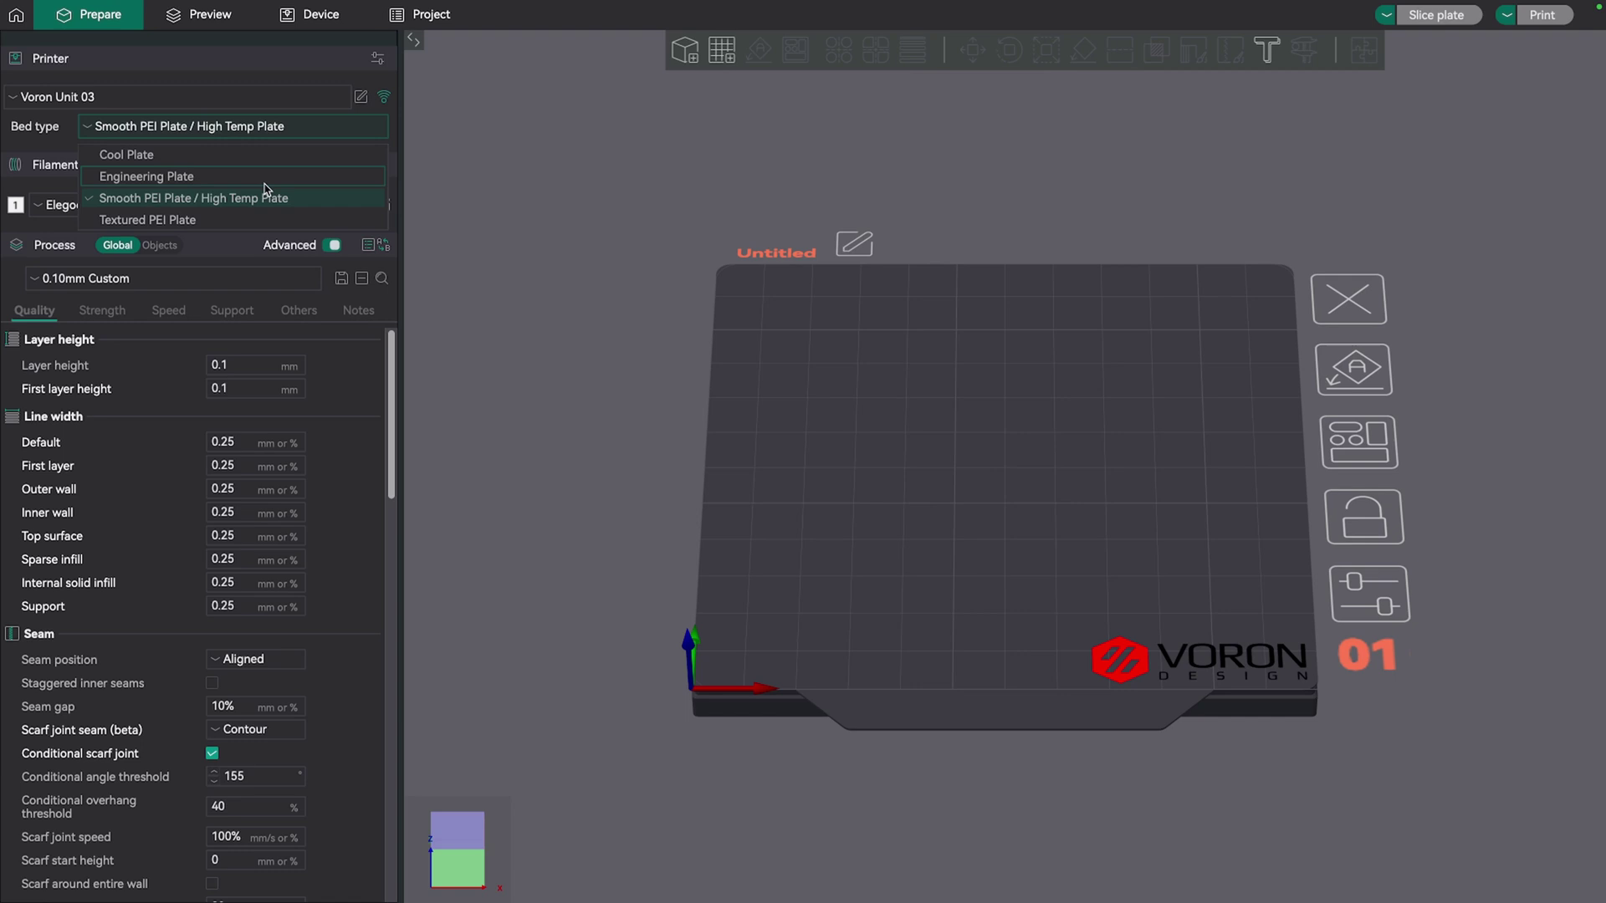
{"action": "left_click", "coordinate": [58, 149]}
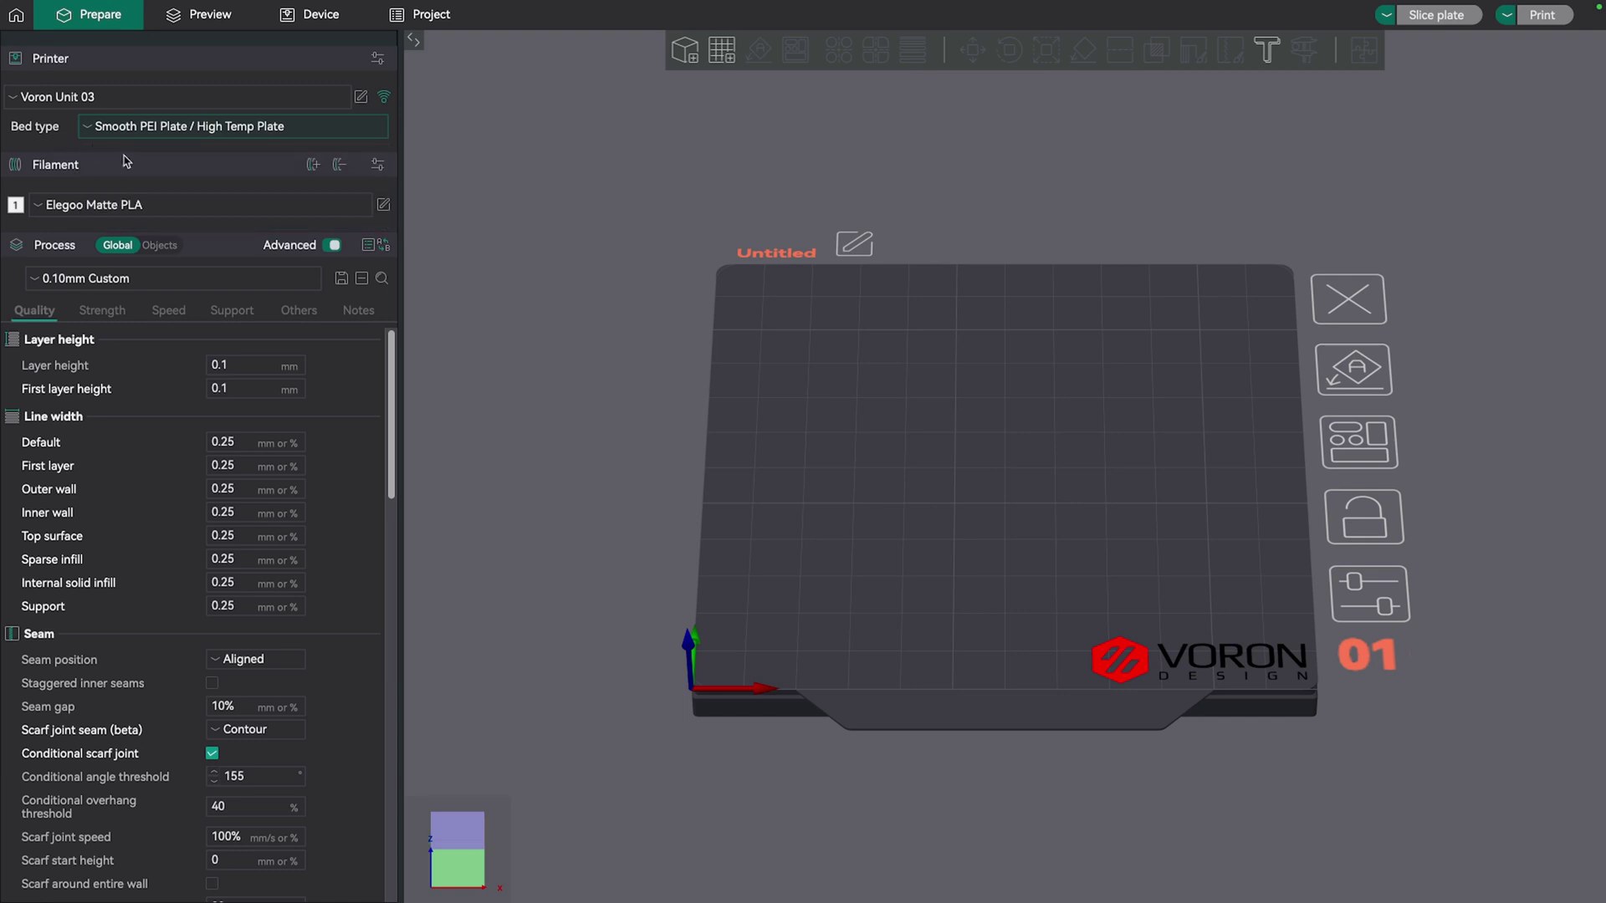
Step: Copy the curr_bed_type Z-offset G-code sample from the bed types wiki page into the clipboard
{"action": "key", "text": "super+Tab"}
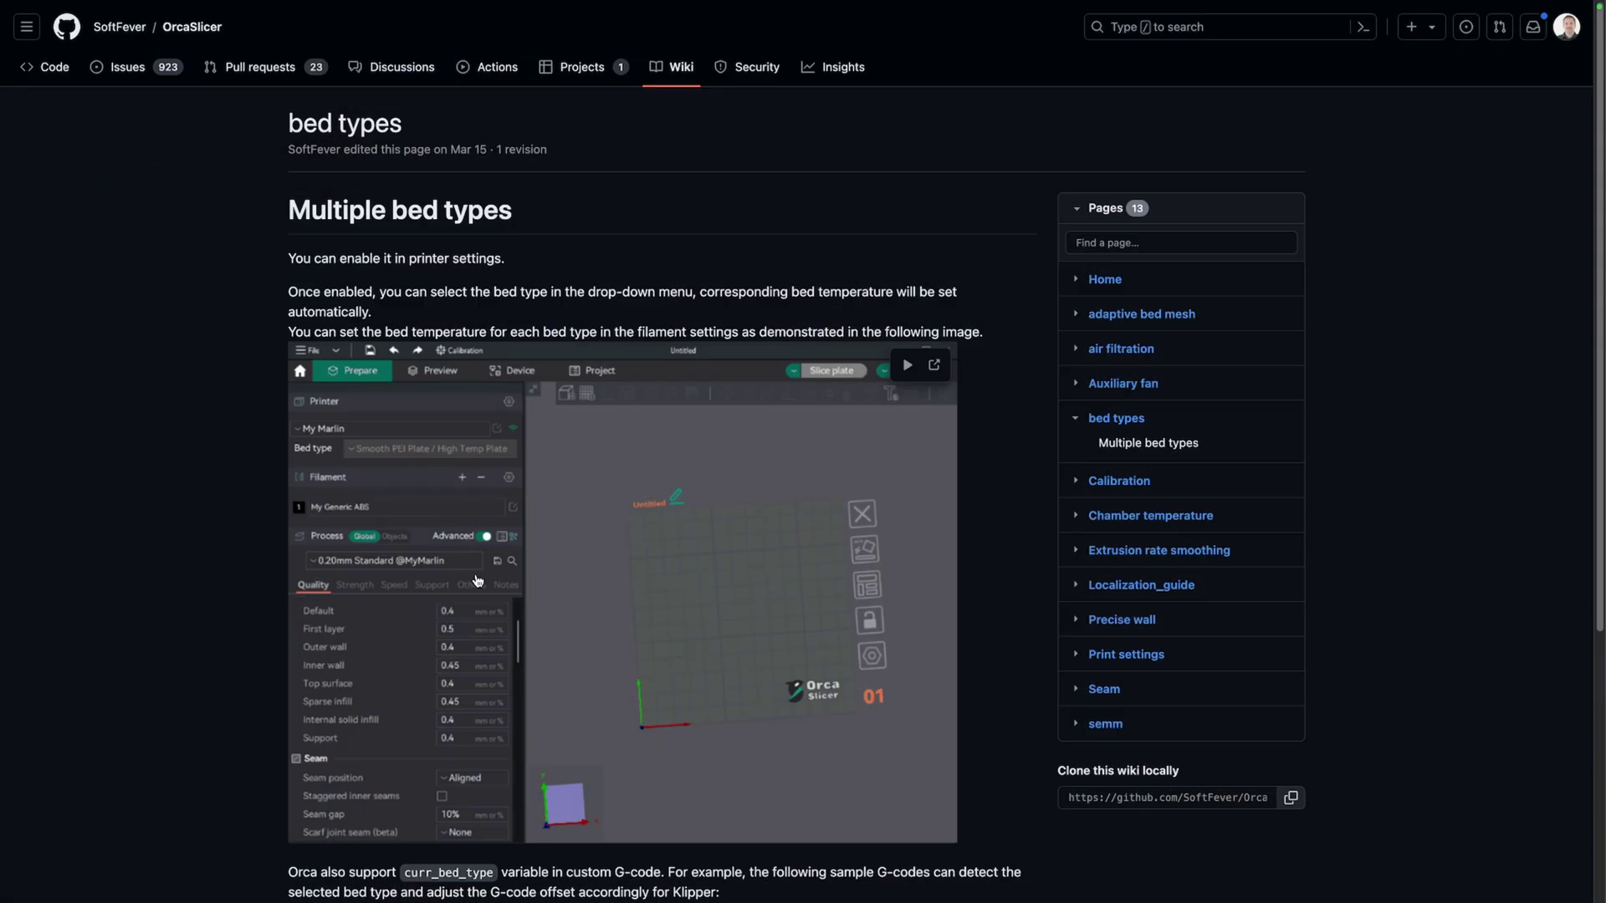
{"action": "scroll", "coordinate": [478, 581], "scroll_direction": "down", "scroll_amount": 3}
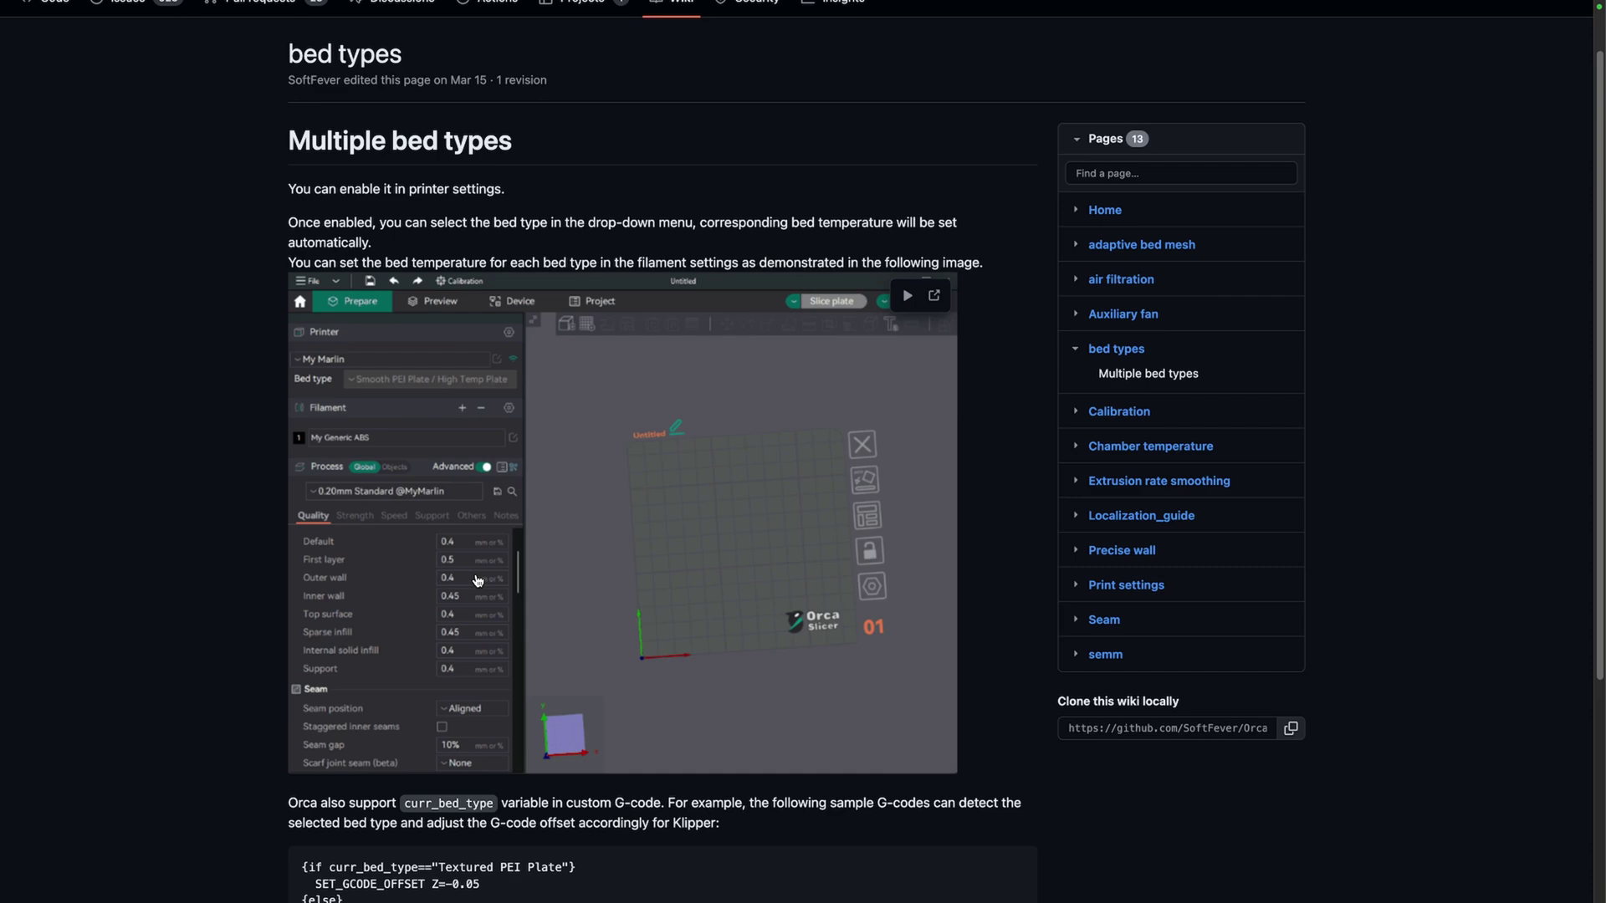
{"action": "scroll", "coordinate": [477, 580], "scroll_direction": "down", "scroll_amount": 1}
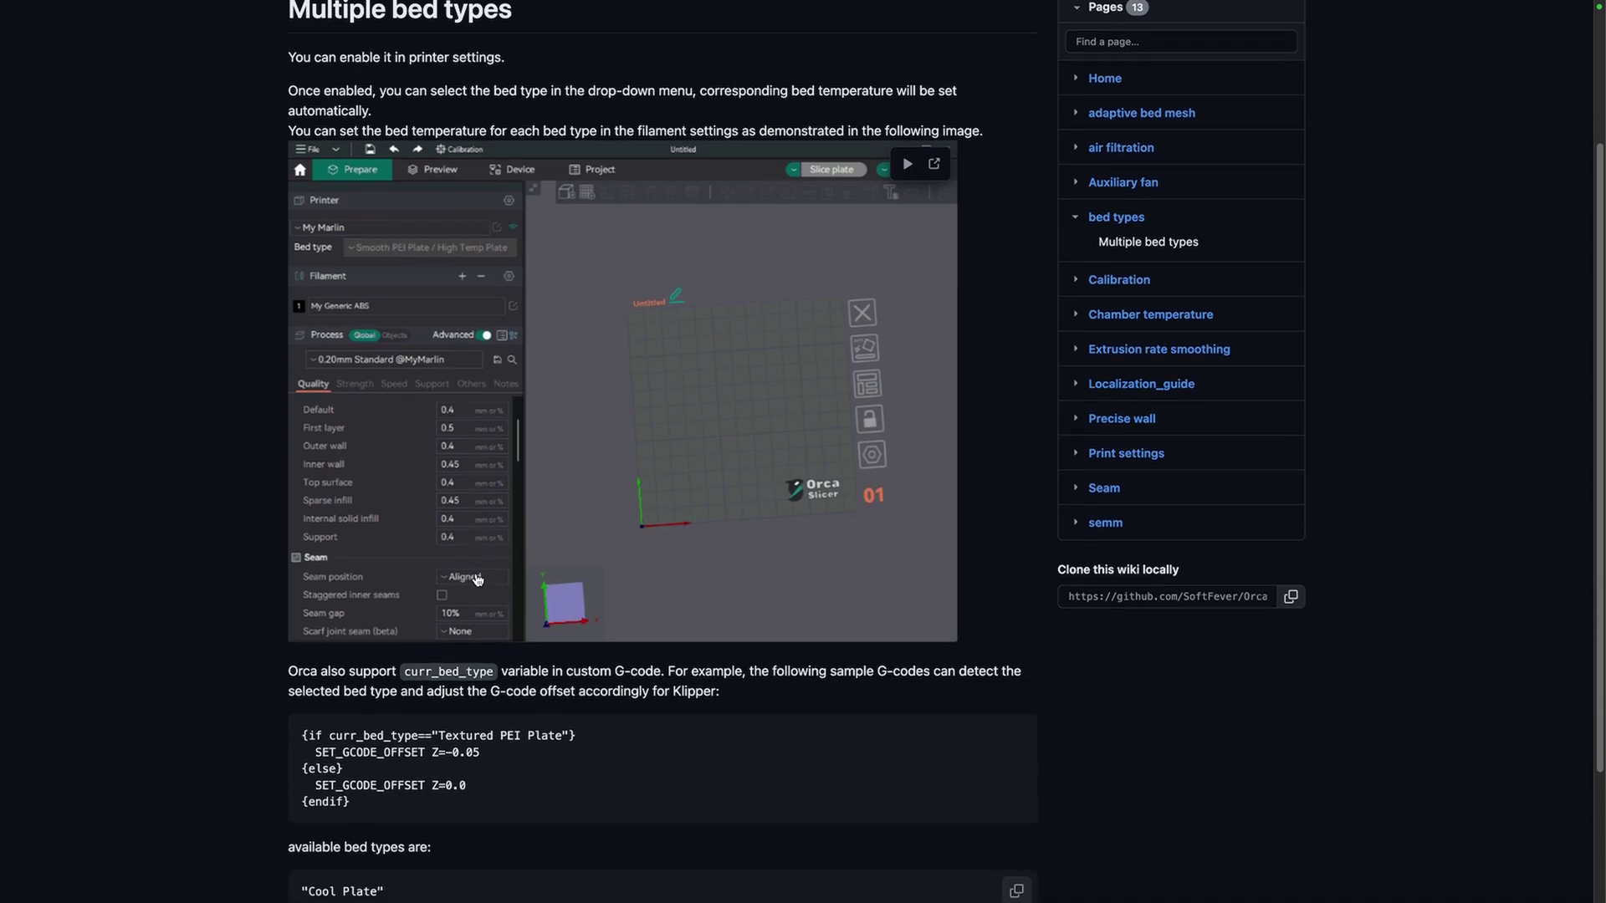
{"action": "scroll", "coordinate": [478, 581], "scroll_direction": "down", "scroll_amount": 4}
{"action": "scroll", "coordinate": [477, 580], "scroll_direction": "up", "scroll_amount": 8}
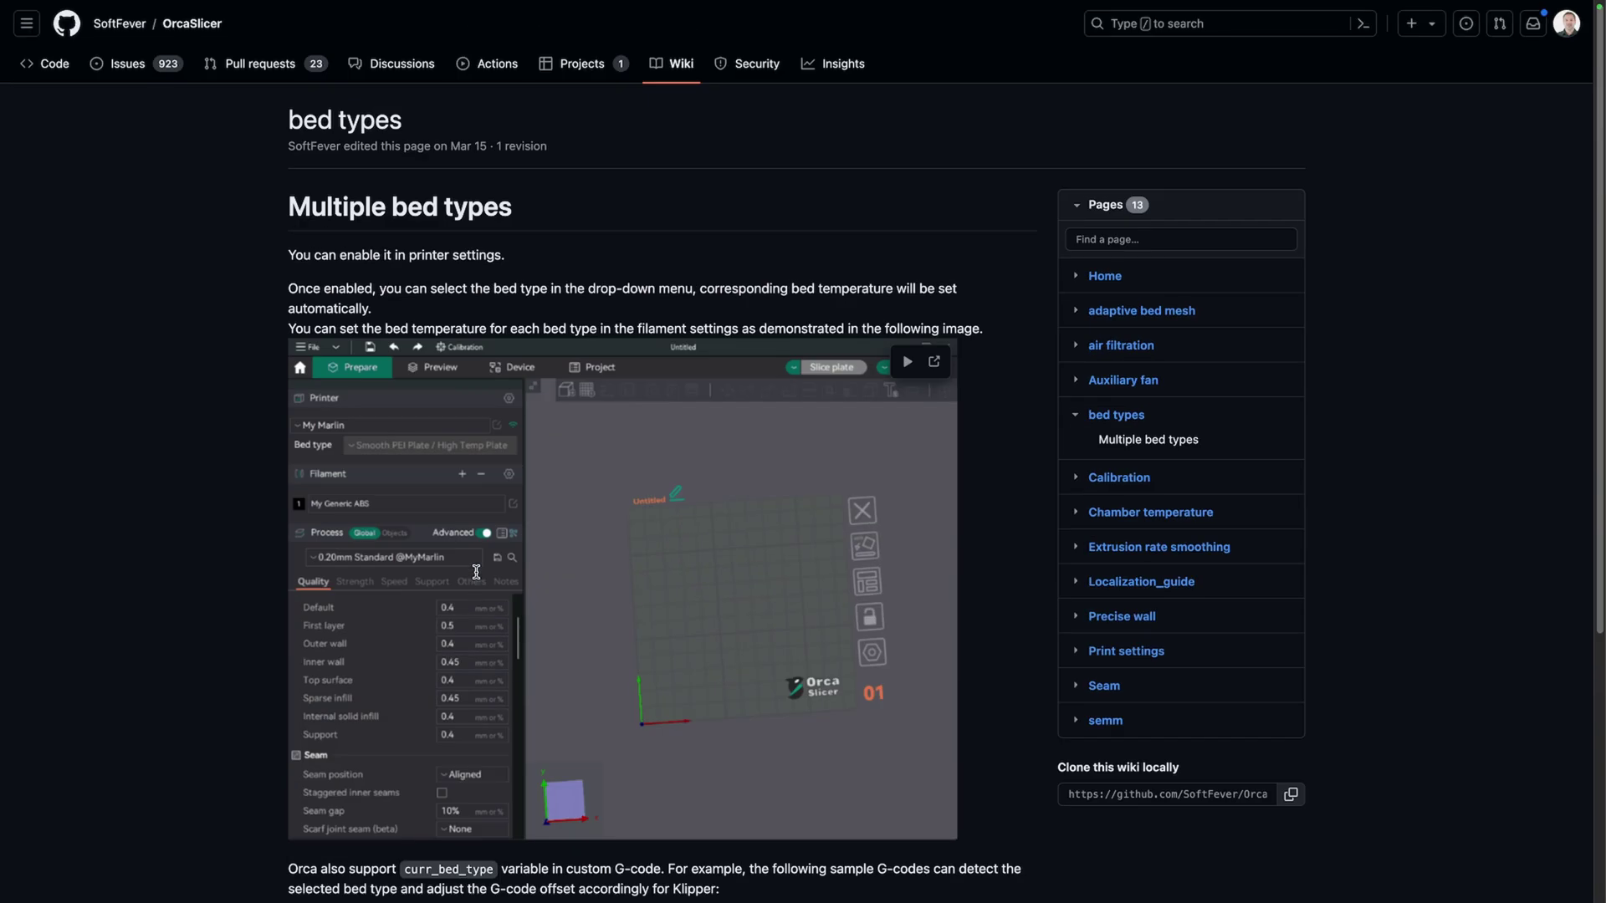
{"action": "scroll", "coordinate": [478, 579], "scroll_direction": "down", "scroll_amount": 8}
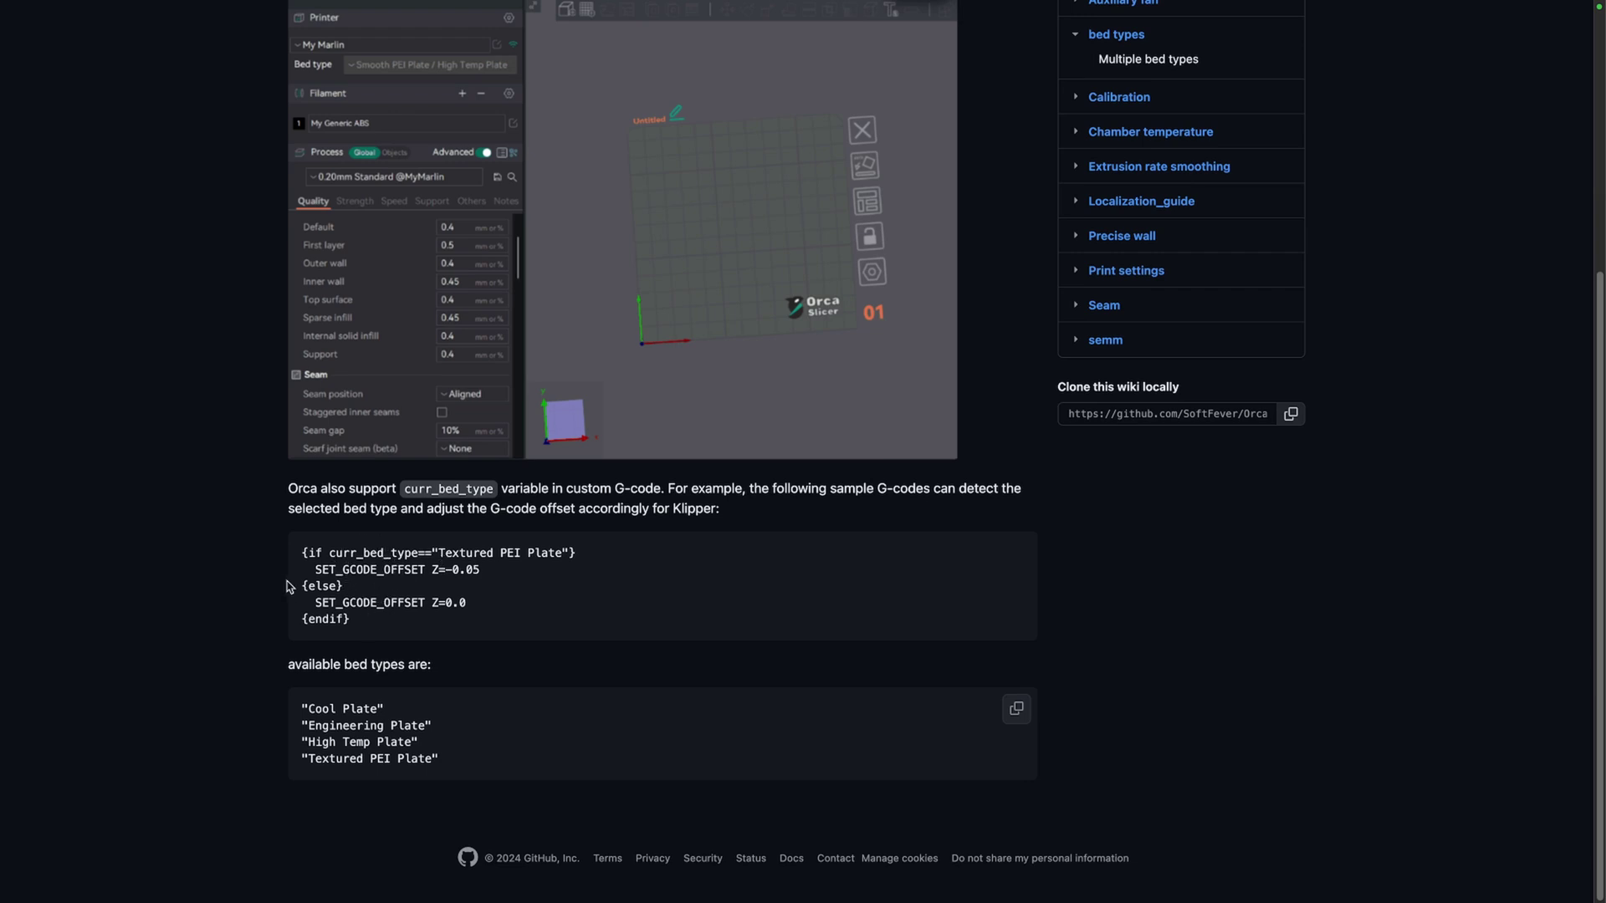
{"action": "left_click_drag", "start_coordinate": [303, 552], "coordinate": [409, 607]}
{"action": "key", "text": "super+c"}
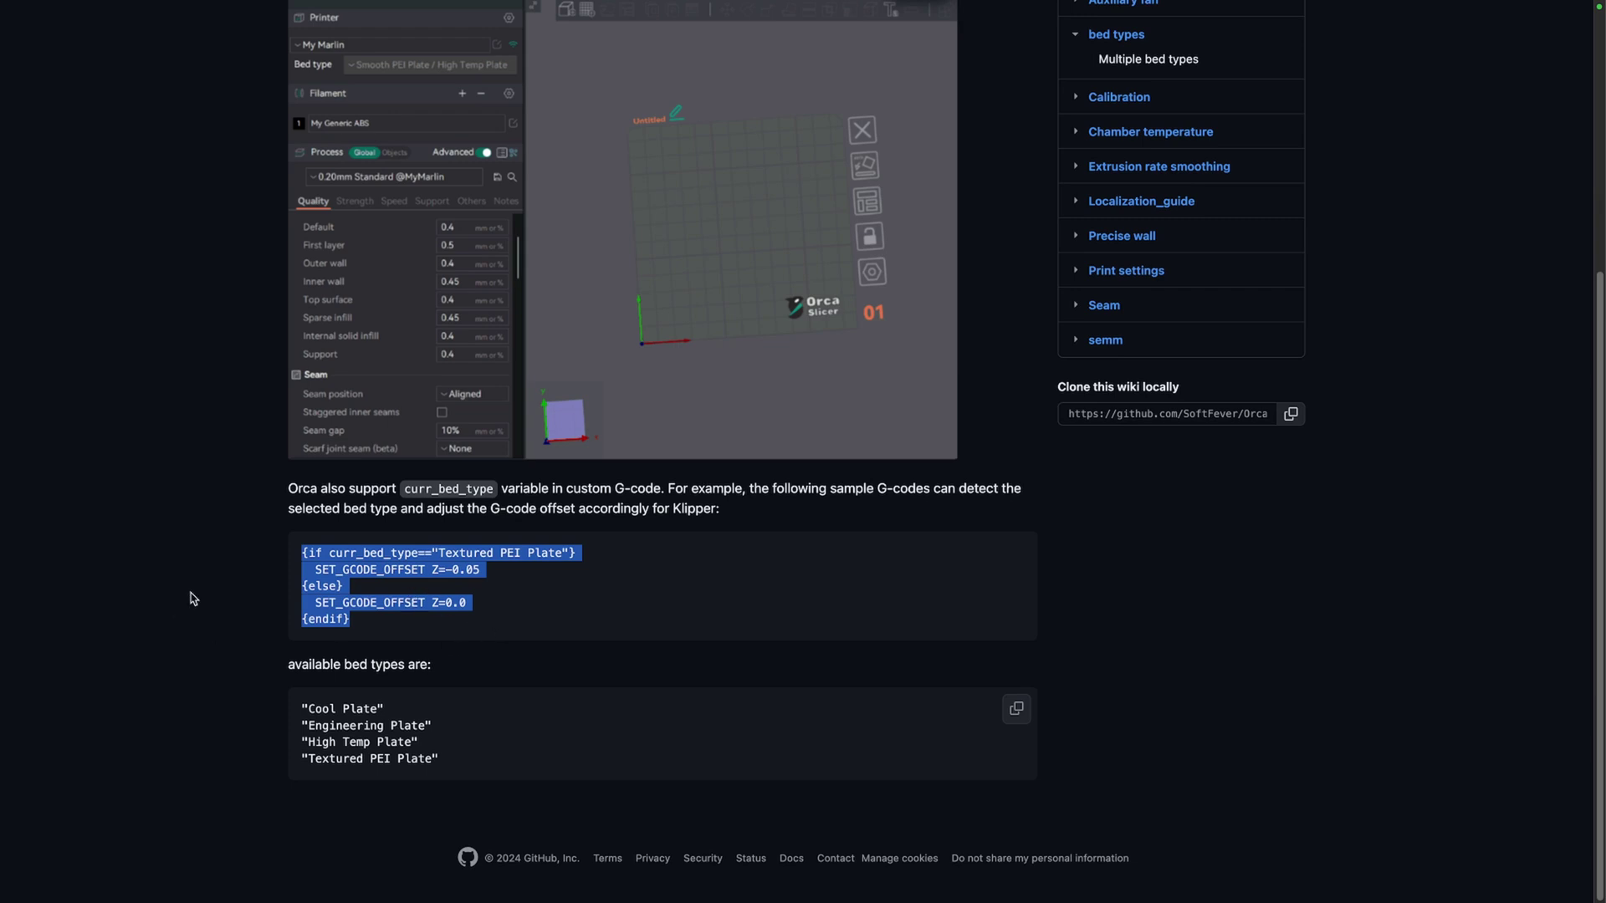
{"action": "left_click", "coordinate": [220, 588]}
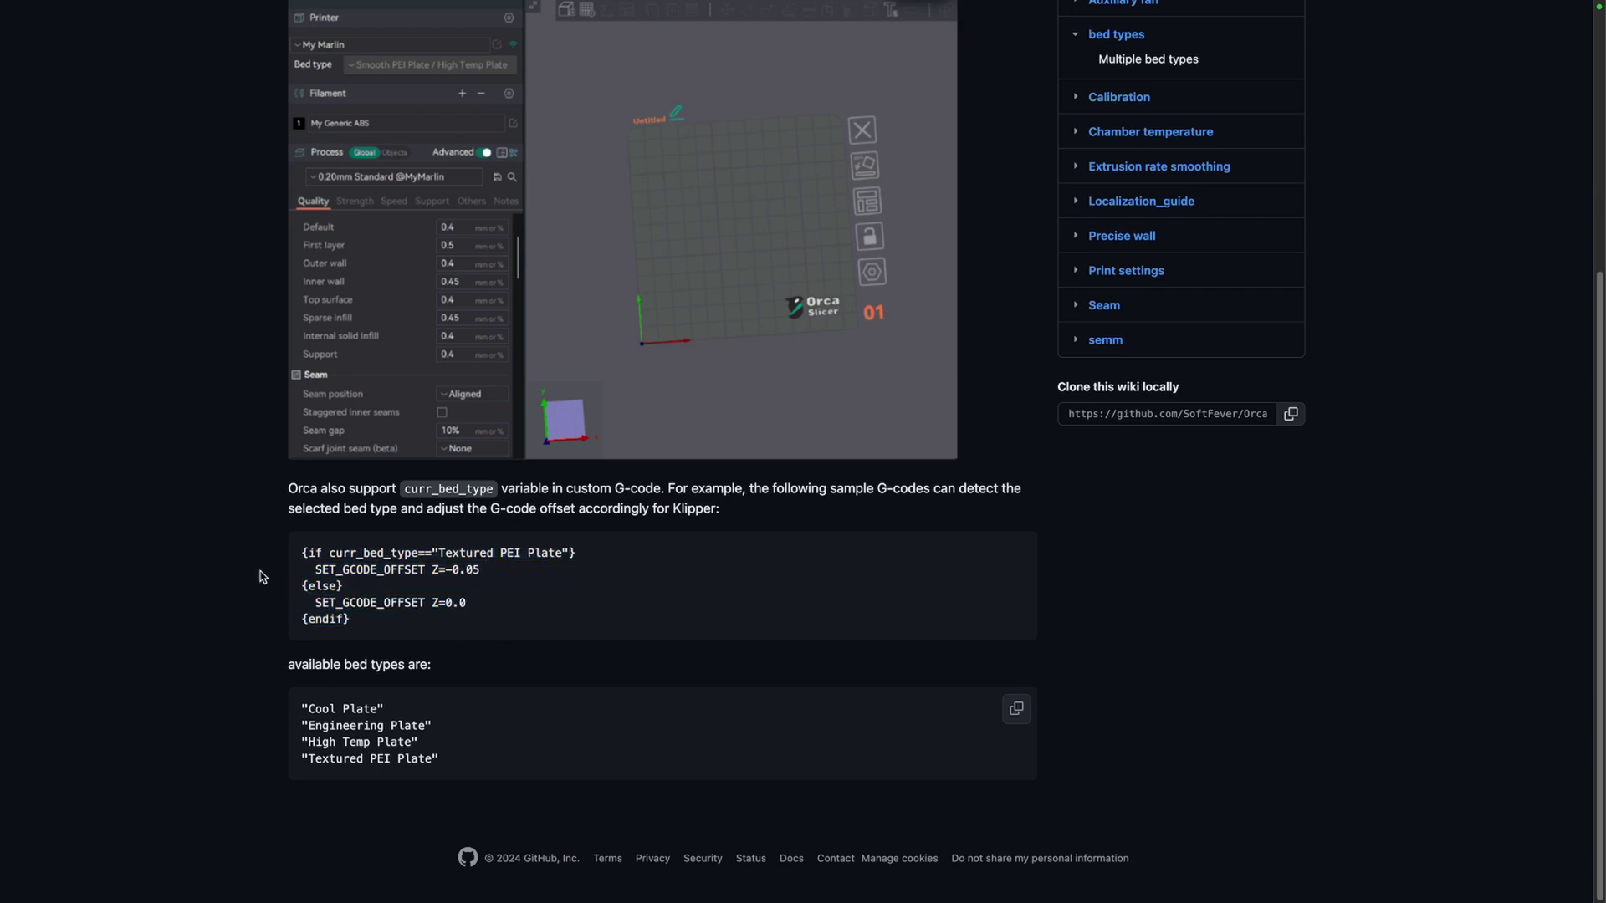
{"action": "key", "text": "super+Tab"}
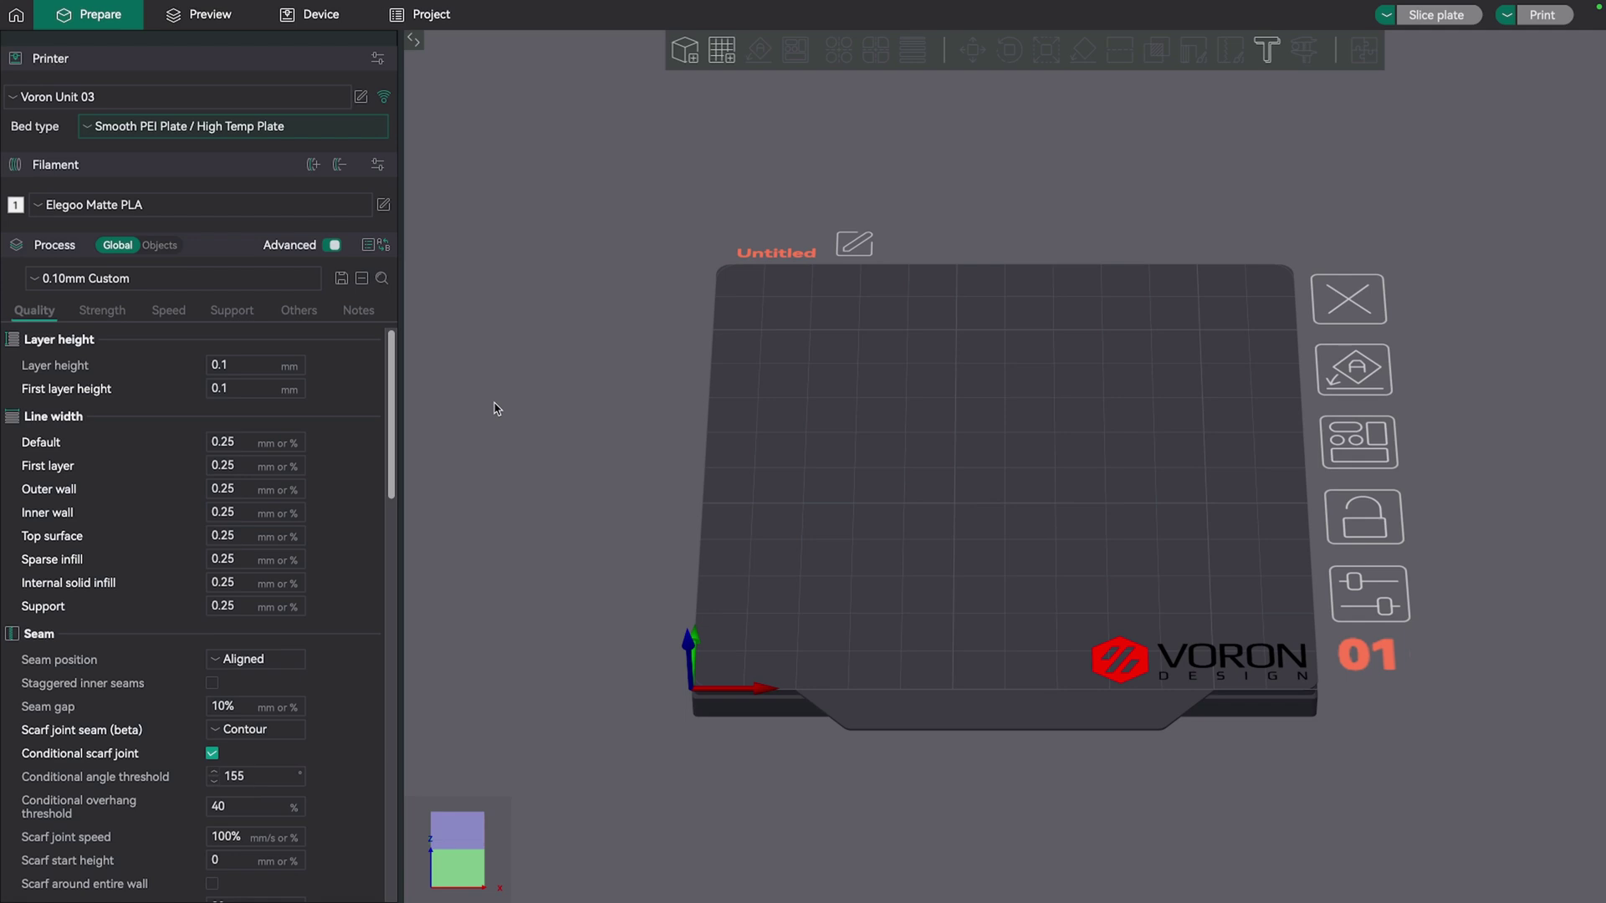
Step: Paste the bed-type offset block after M140 S0 in the machine start G-code
{"action": "left_click", "coordinate": [361, 98]}
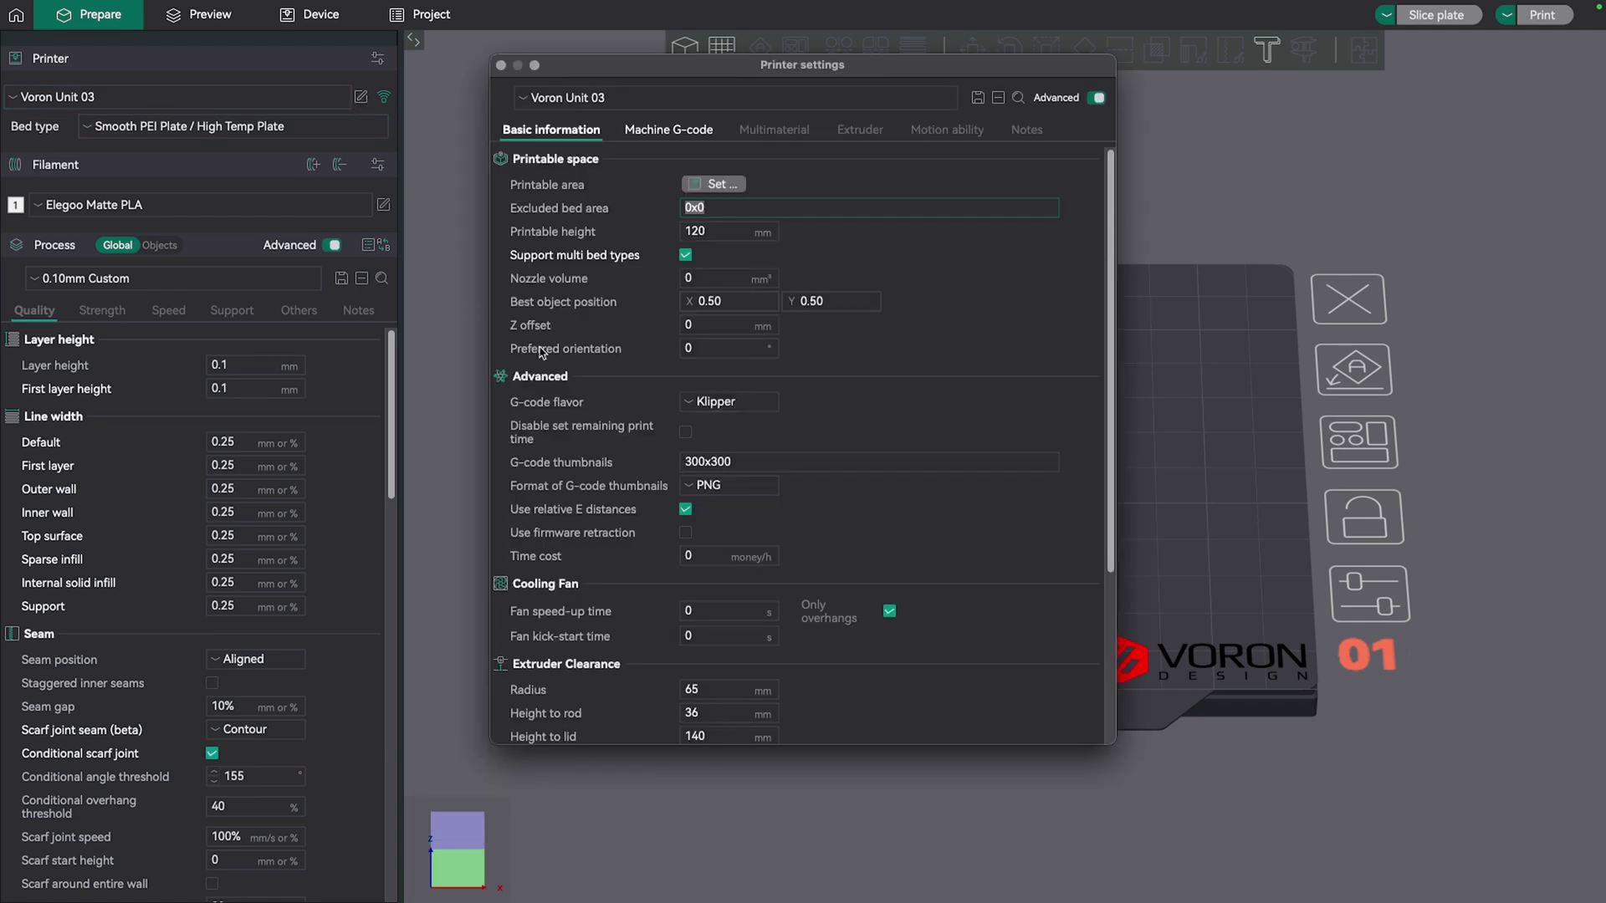
{"action": "left_click", "coordinate": [670, 131]}
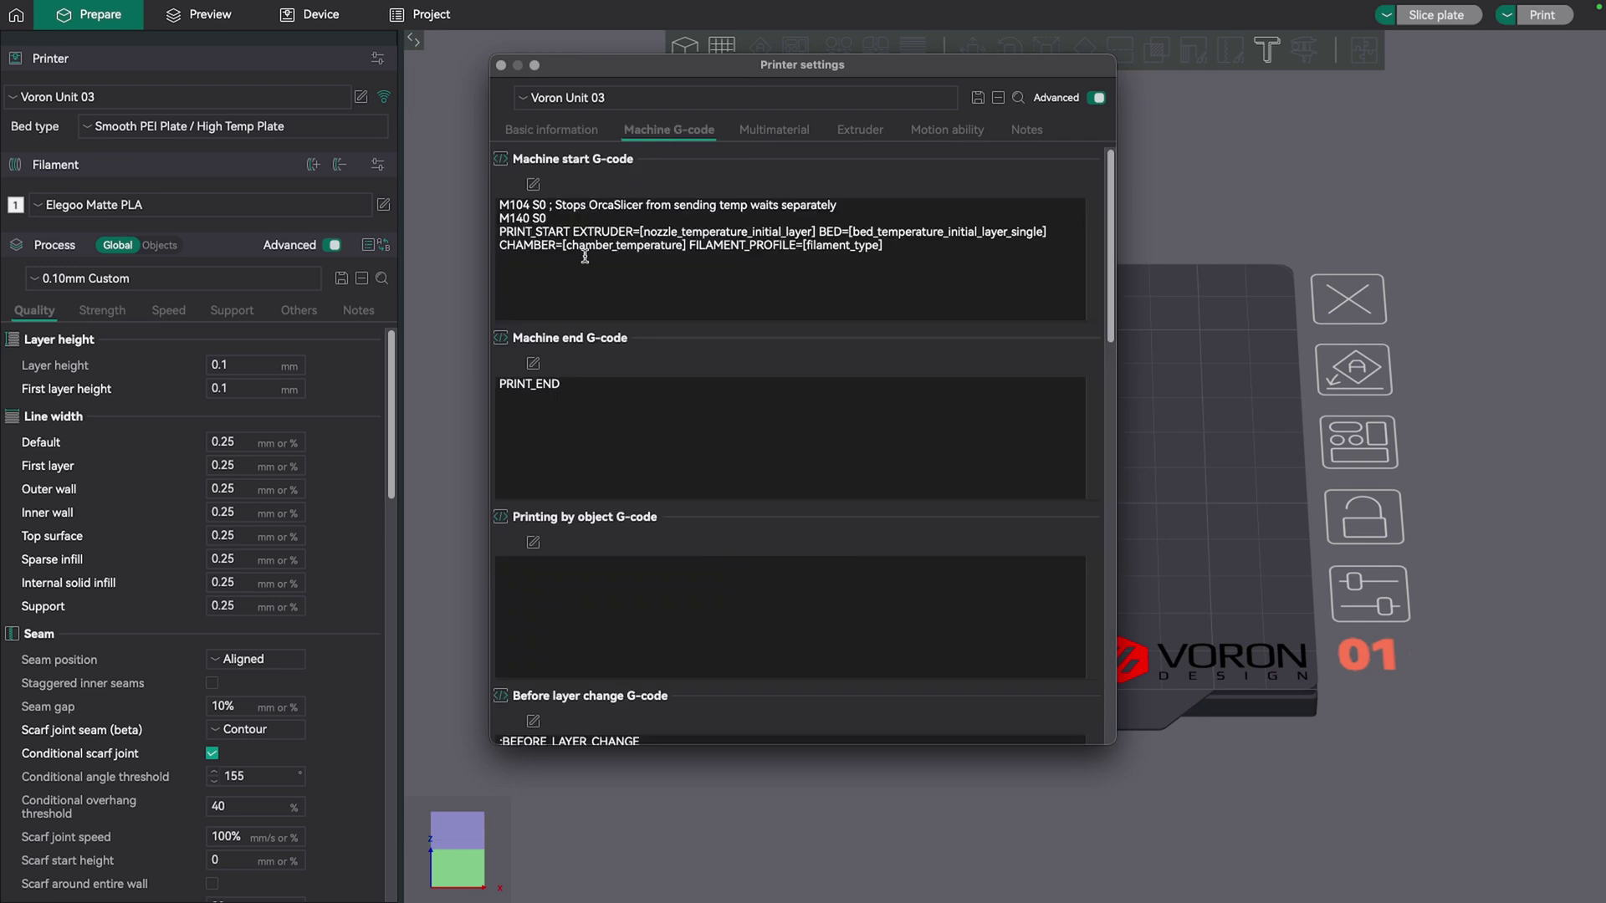
{"action": "left_click", "coordinate": [583, 219]}
{"action": "key", "text": "Return"}
{"action": "key", "text": "Return"}
{"action": "key", "text": "Return"}
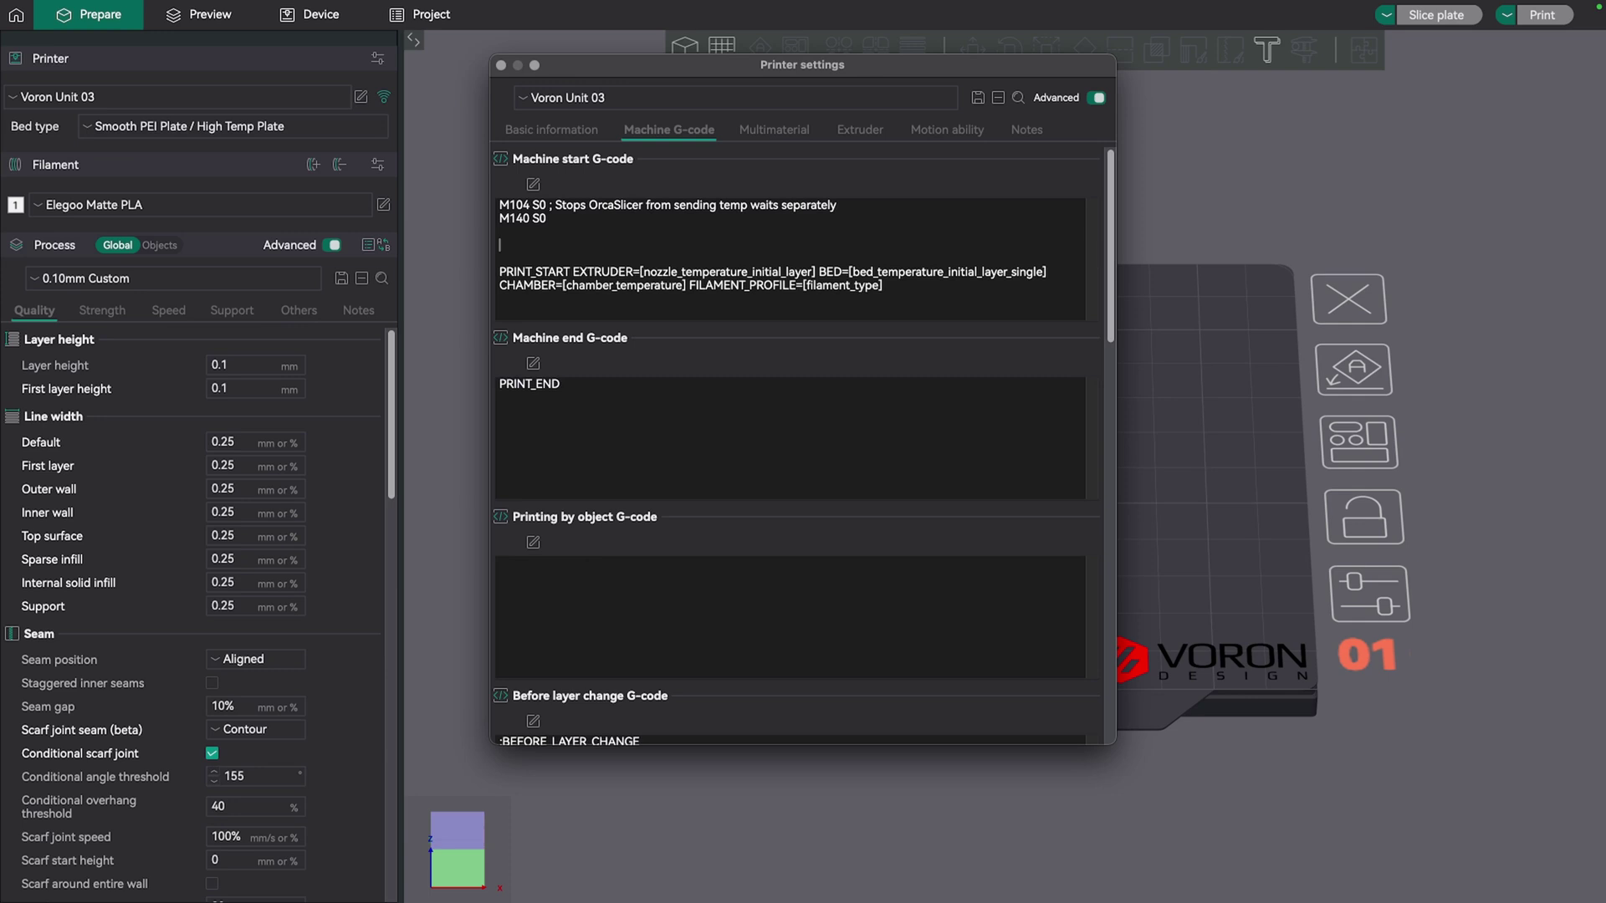
{"action": "key", "text": "super+v"}
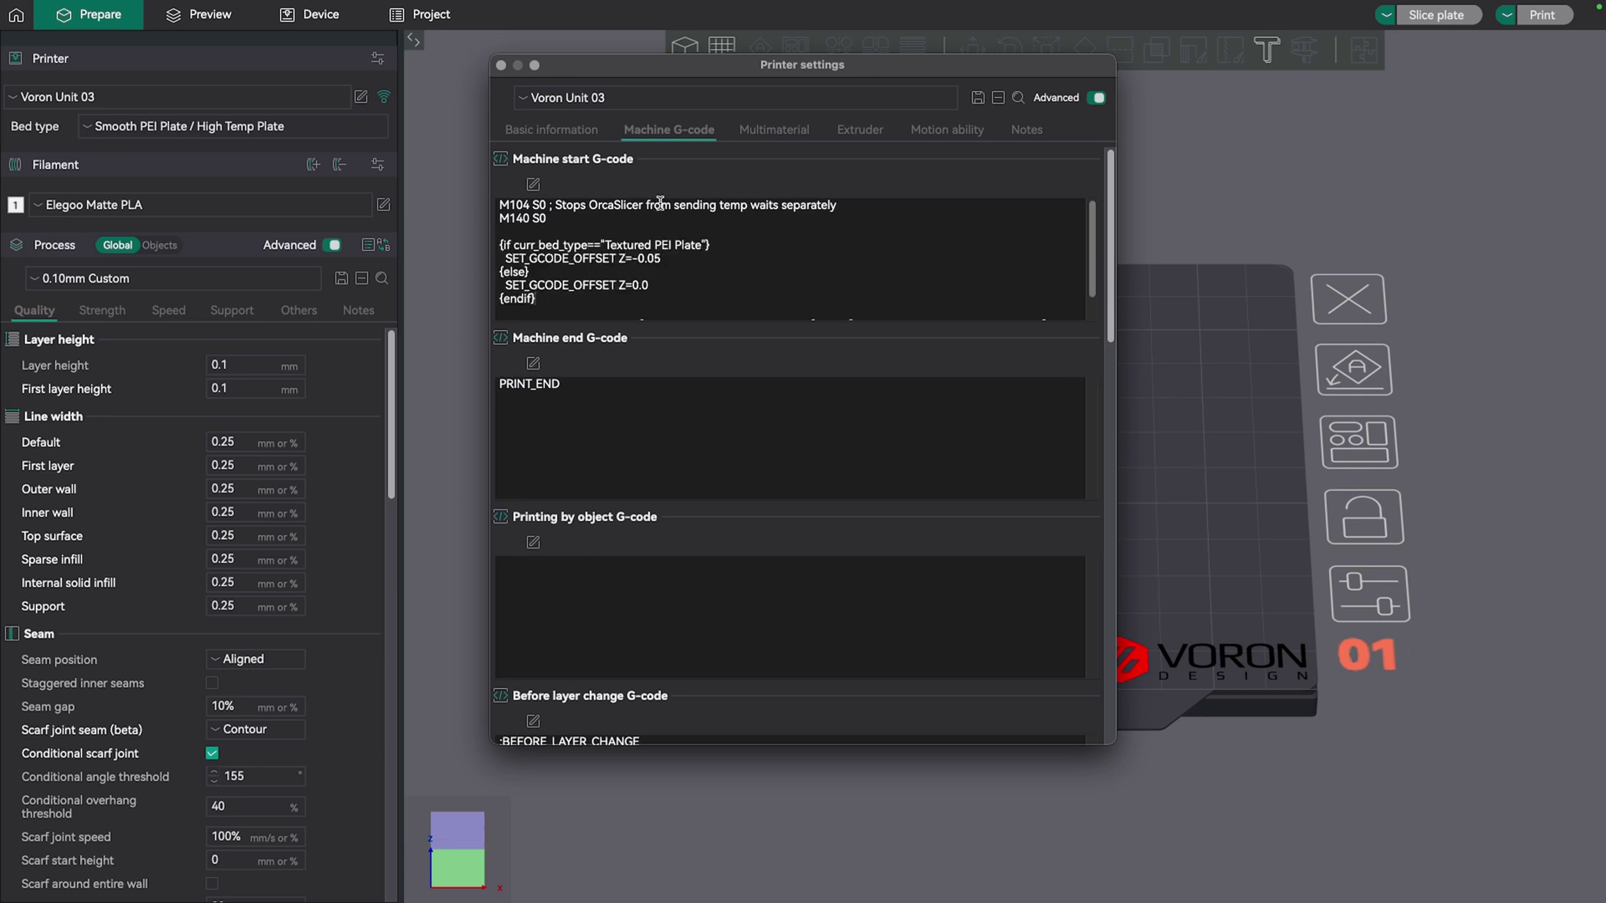
{"action": "scroll", "coordinate": [659, 261], "scroll_direction": "down", "scroll_amount": 2}
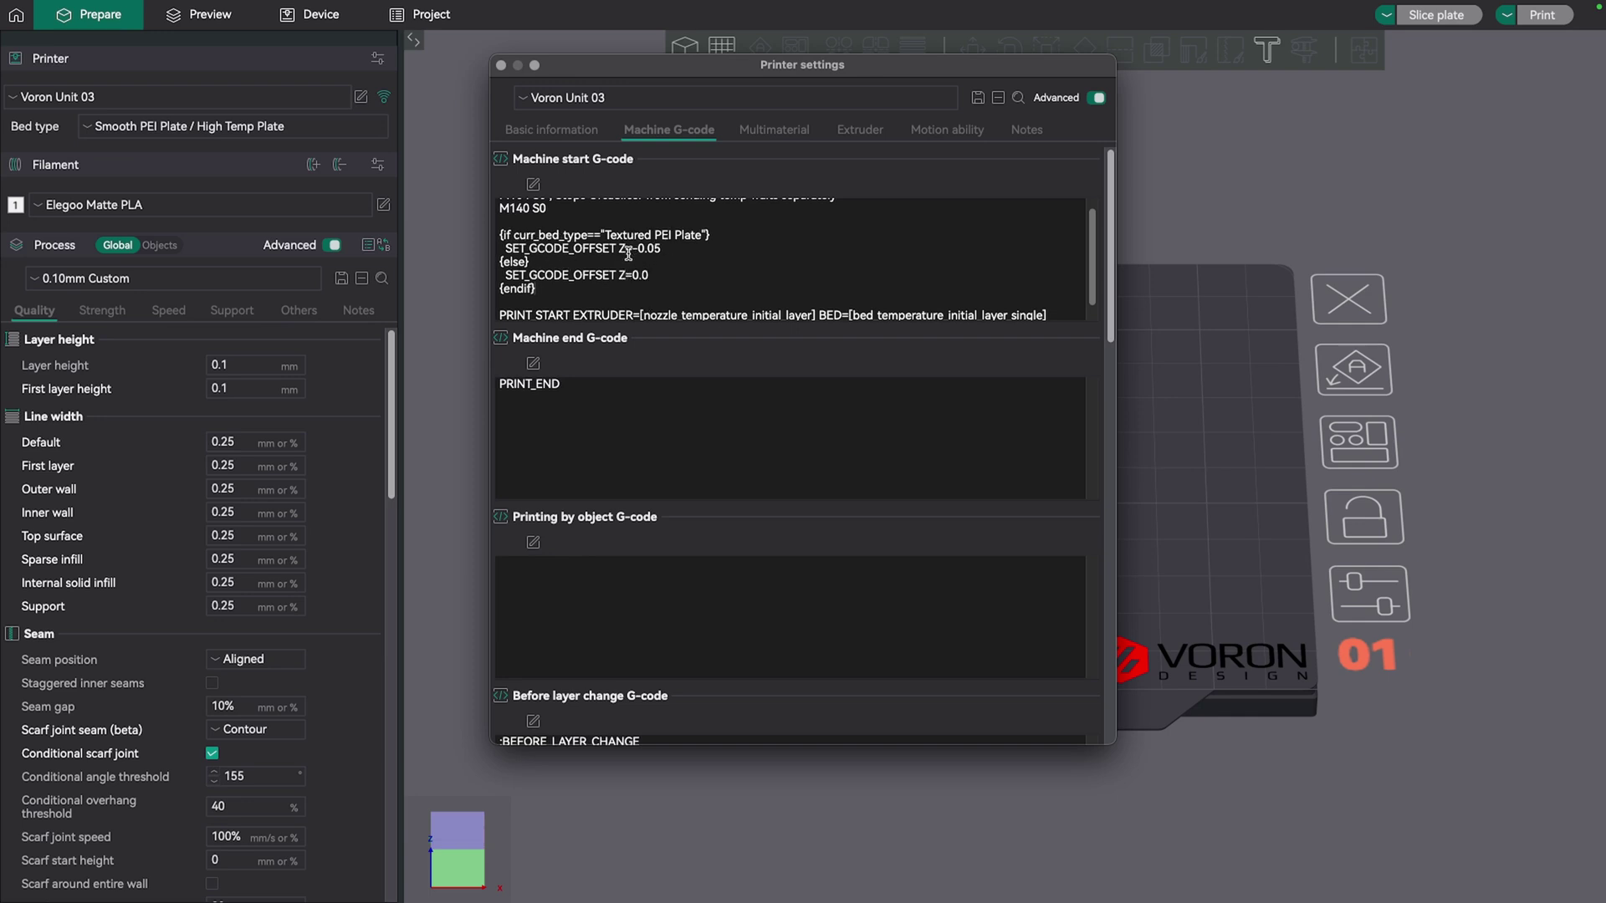
Step: Replace the Textured PEI -0.05 offset with '?' and add an Engineering Plate elsif branch
{"action": "mouse_move", "coordinate": [631, 248]}
{"action": "left_mouse_down"}
{"action": "mouse_move", "coordinate": [667, 251]}
{"action": "mouse_move", "coordinate": [653, 253]}
{"action": "left_mouse_up"}
{"action": "type", "text": "?"}
{"action": "left_click", "coordinate": [667, 248]}
{"action": "key", "text": "Return"}
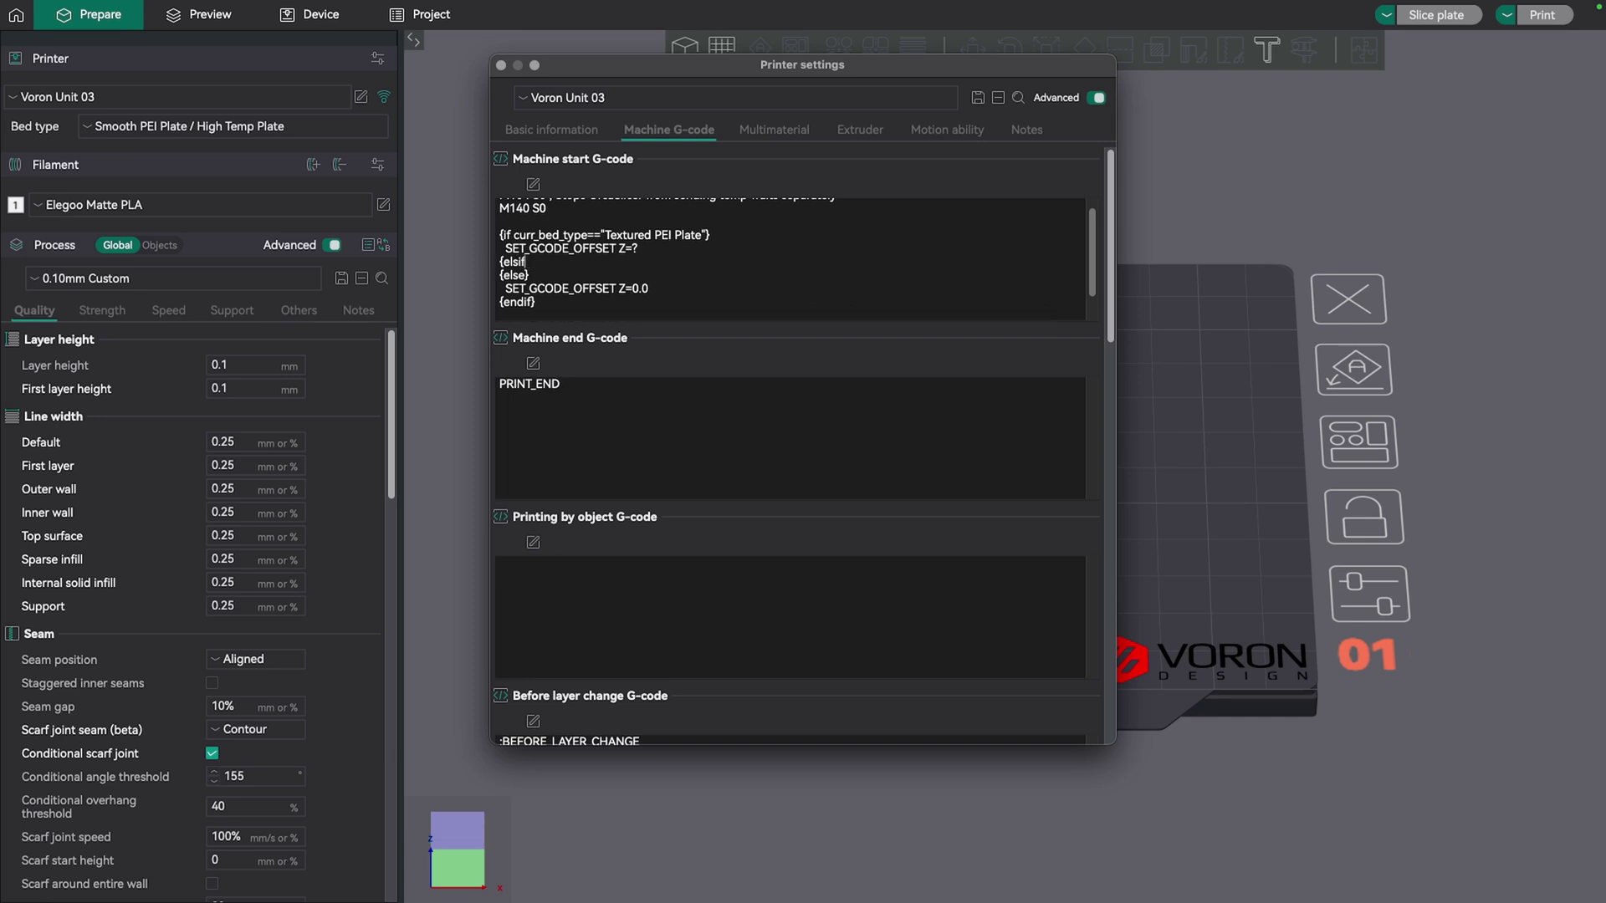
{"action": "type", "text": "{elsif curr_bed_type==\"Engineering Plate"}
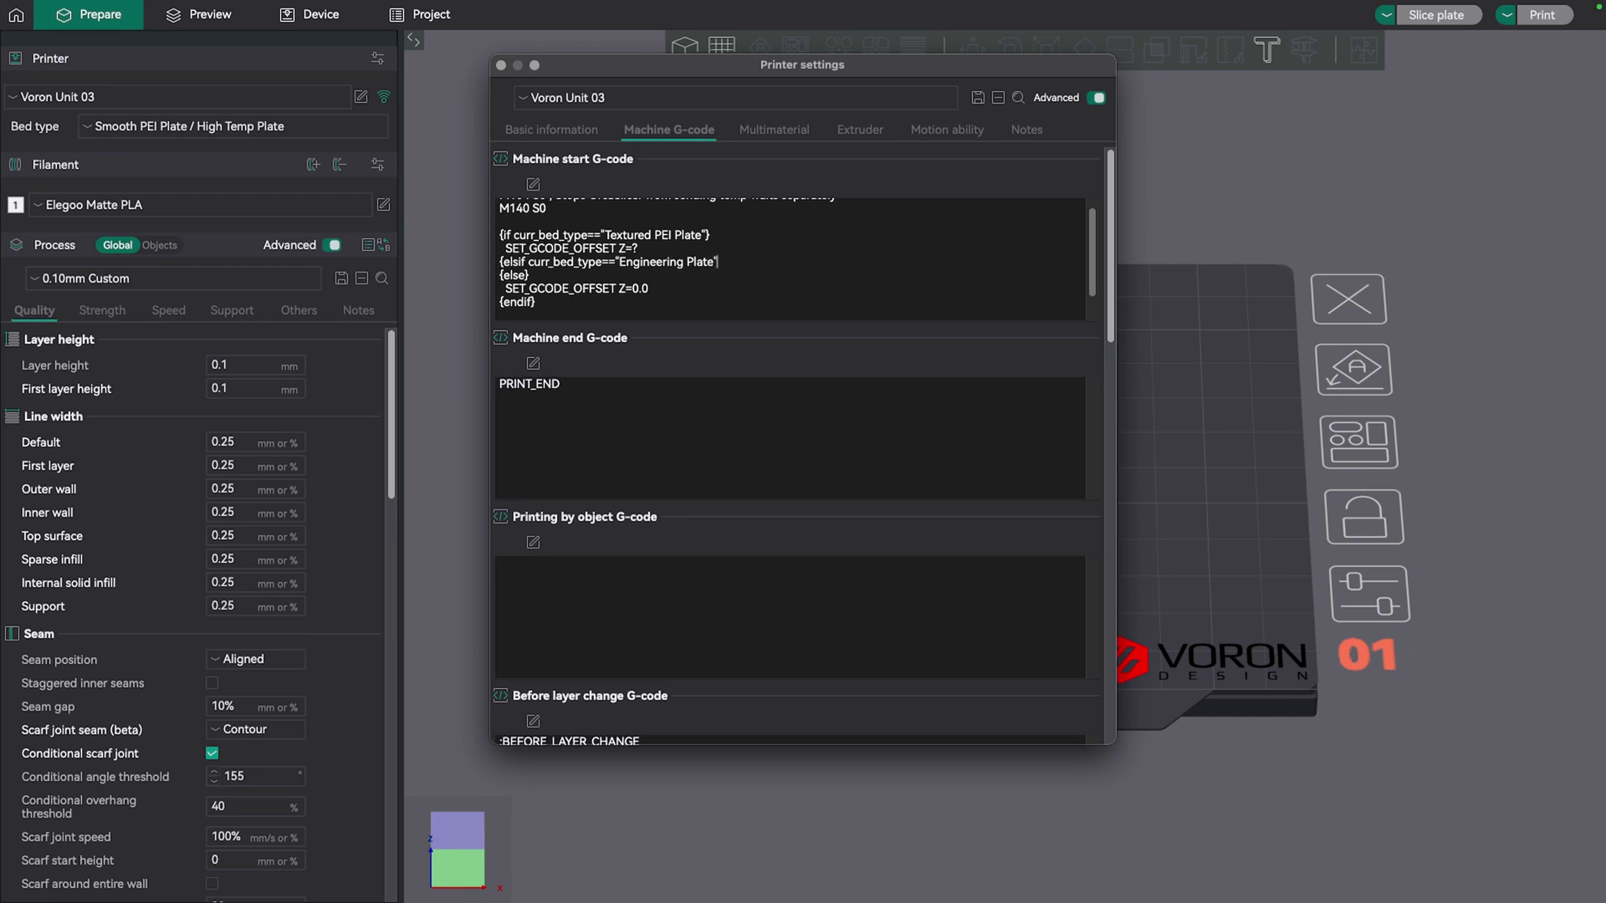
{"action": "type", "text": "\"}"}
{"action": "key", "text": "Return"}
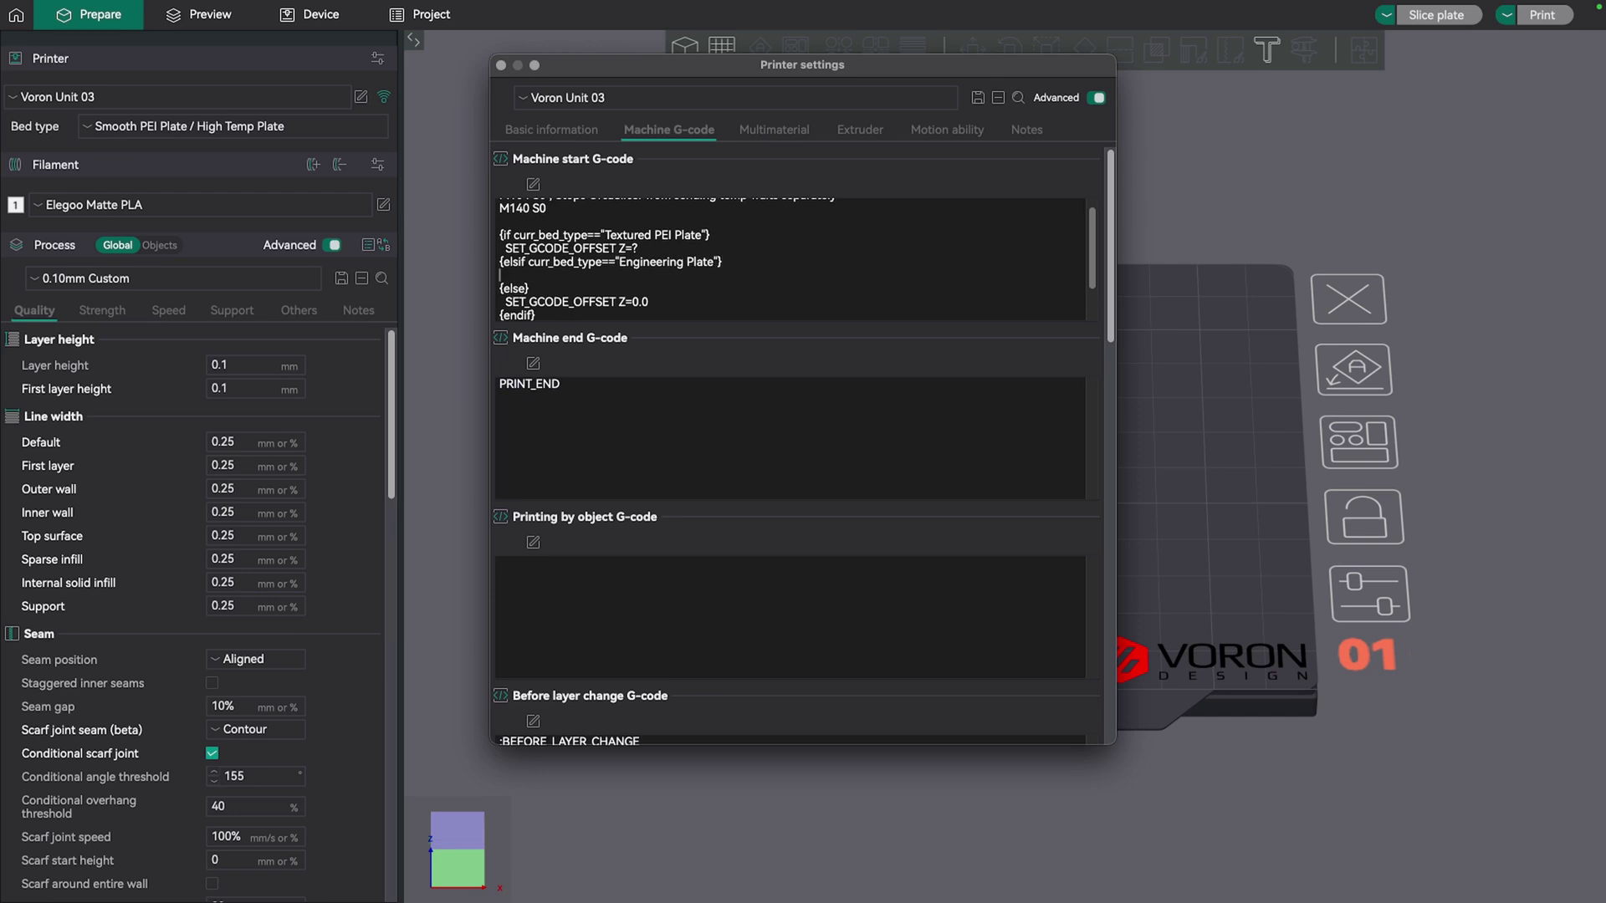
{"action": "type", "text": "SET_GCODE_OFFSET Z=?"}
Step: Fill the placeholders with Z=0.28 for Engineering Plate and Z=-0.27 for Textured PEI Plate
{"action": "left_click", "coordinate": [657, 276]}
{"action": "key", "text": "BackSpace"}
{"action": "type", "text": "0.28"}
{"action": "key", "text": "BackSpace"}
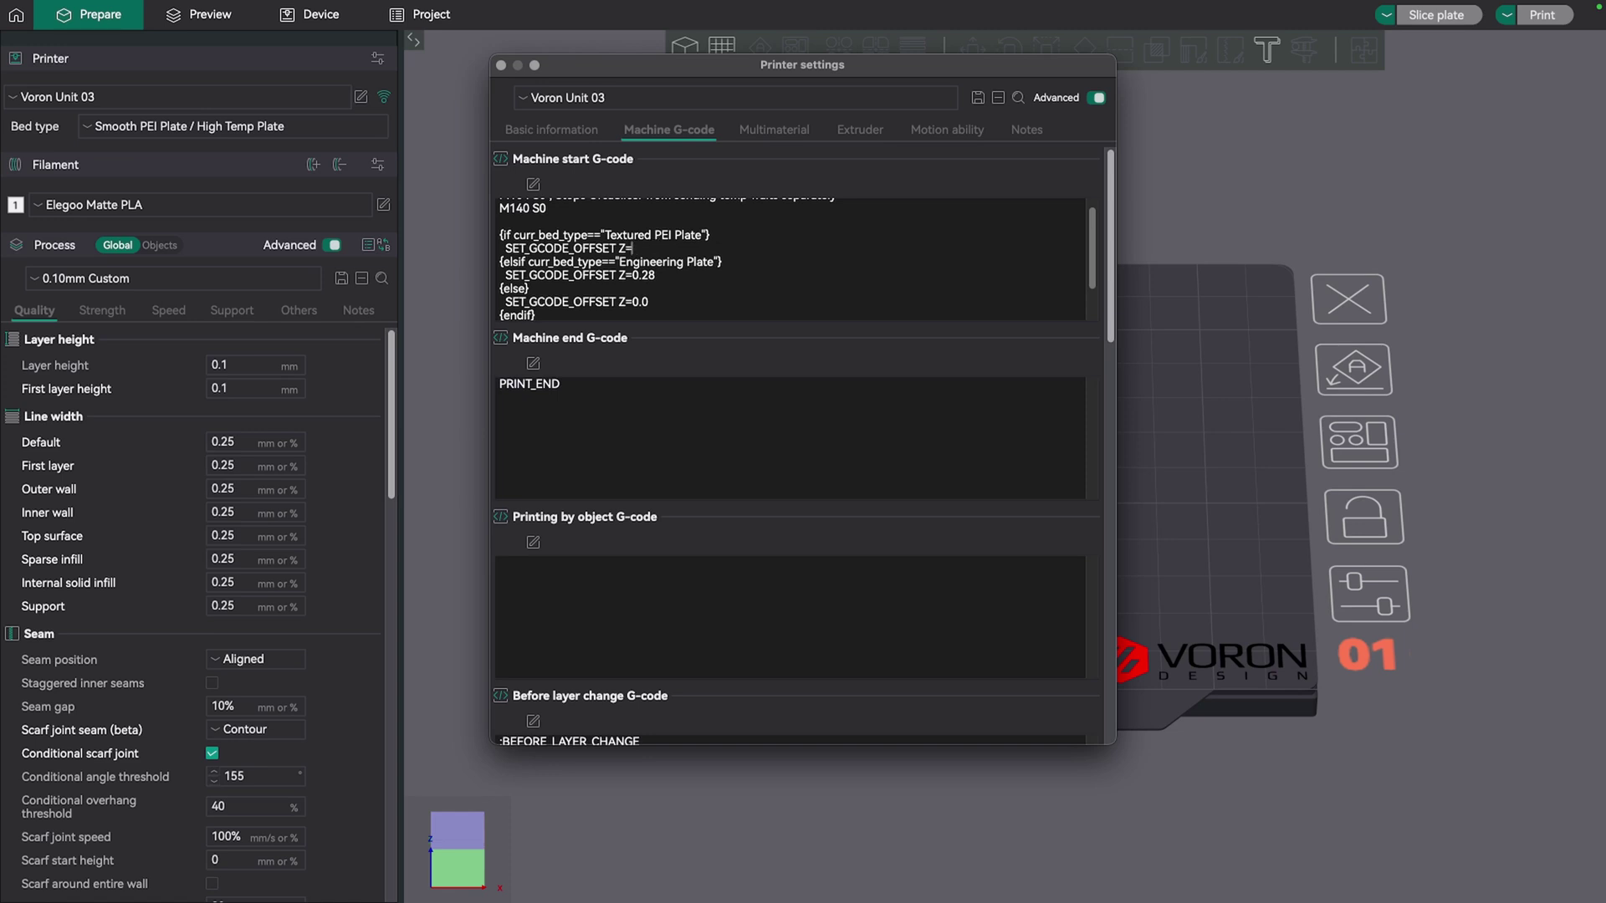
{"action": "type", "text": "-0.27"}
{"action": "scroll", "coordinate": [709, 251], "scroll_direction": "down", "scroll_amount": 1}
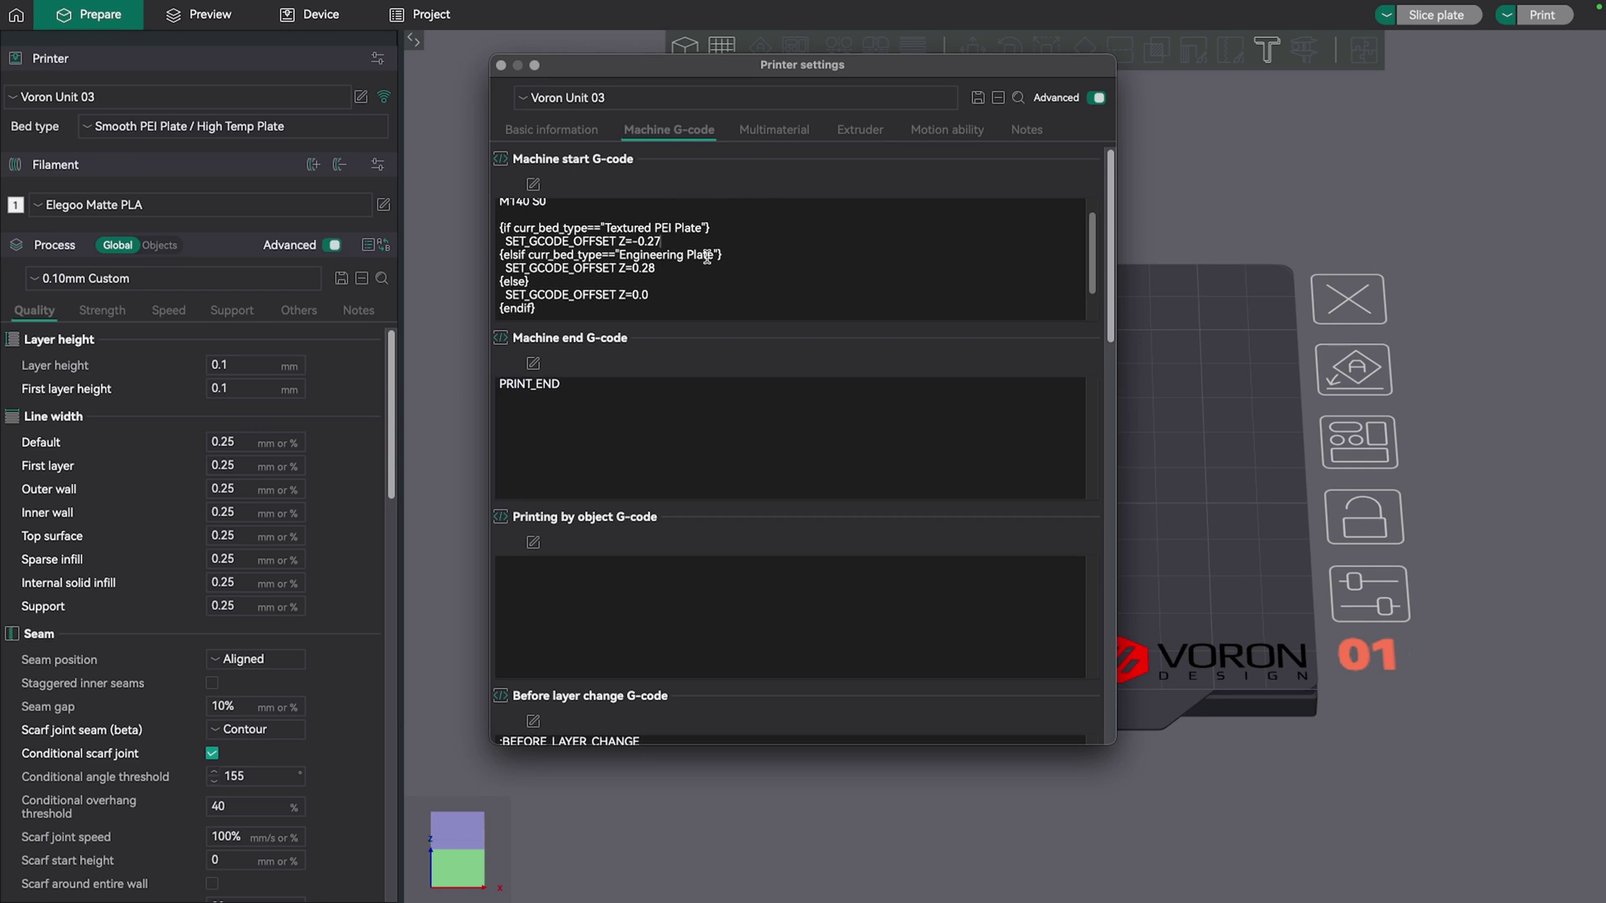
Step: Save the Voron Unit 03 preset and set the plate's bed type to Textured PEI Plate
{"action": "left_click", "coordinate": [977, 97]}
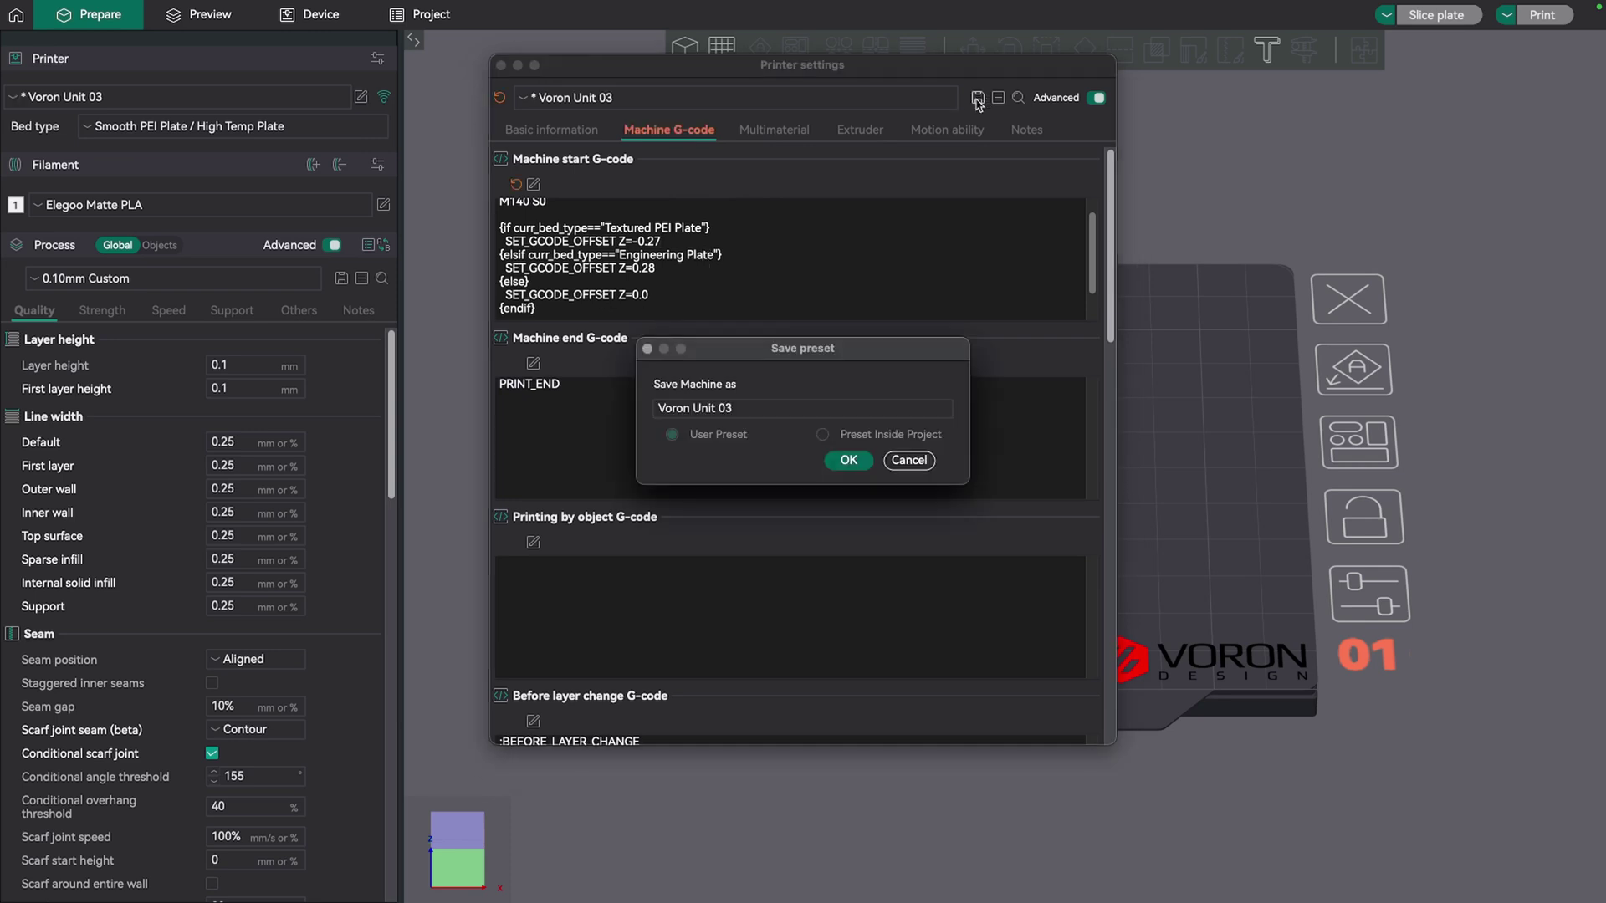
{"action": "left_click", "coordinate": [847, 460]}
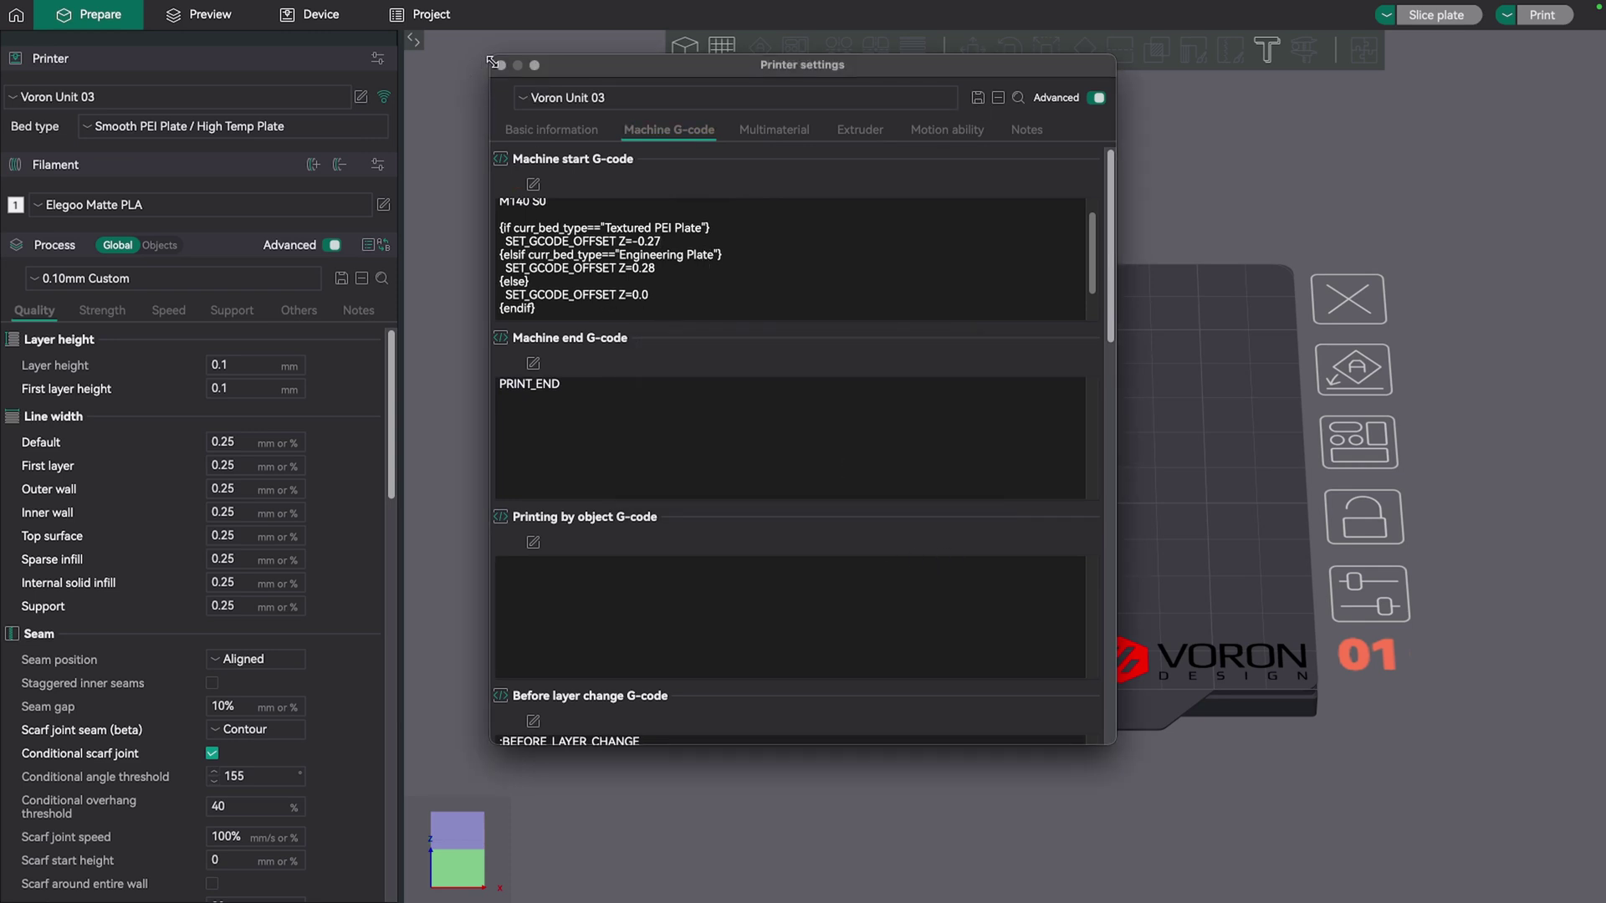
{"action": "left_click", "coordinate": [500, 65]}
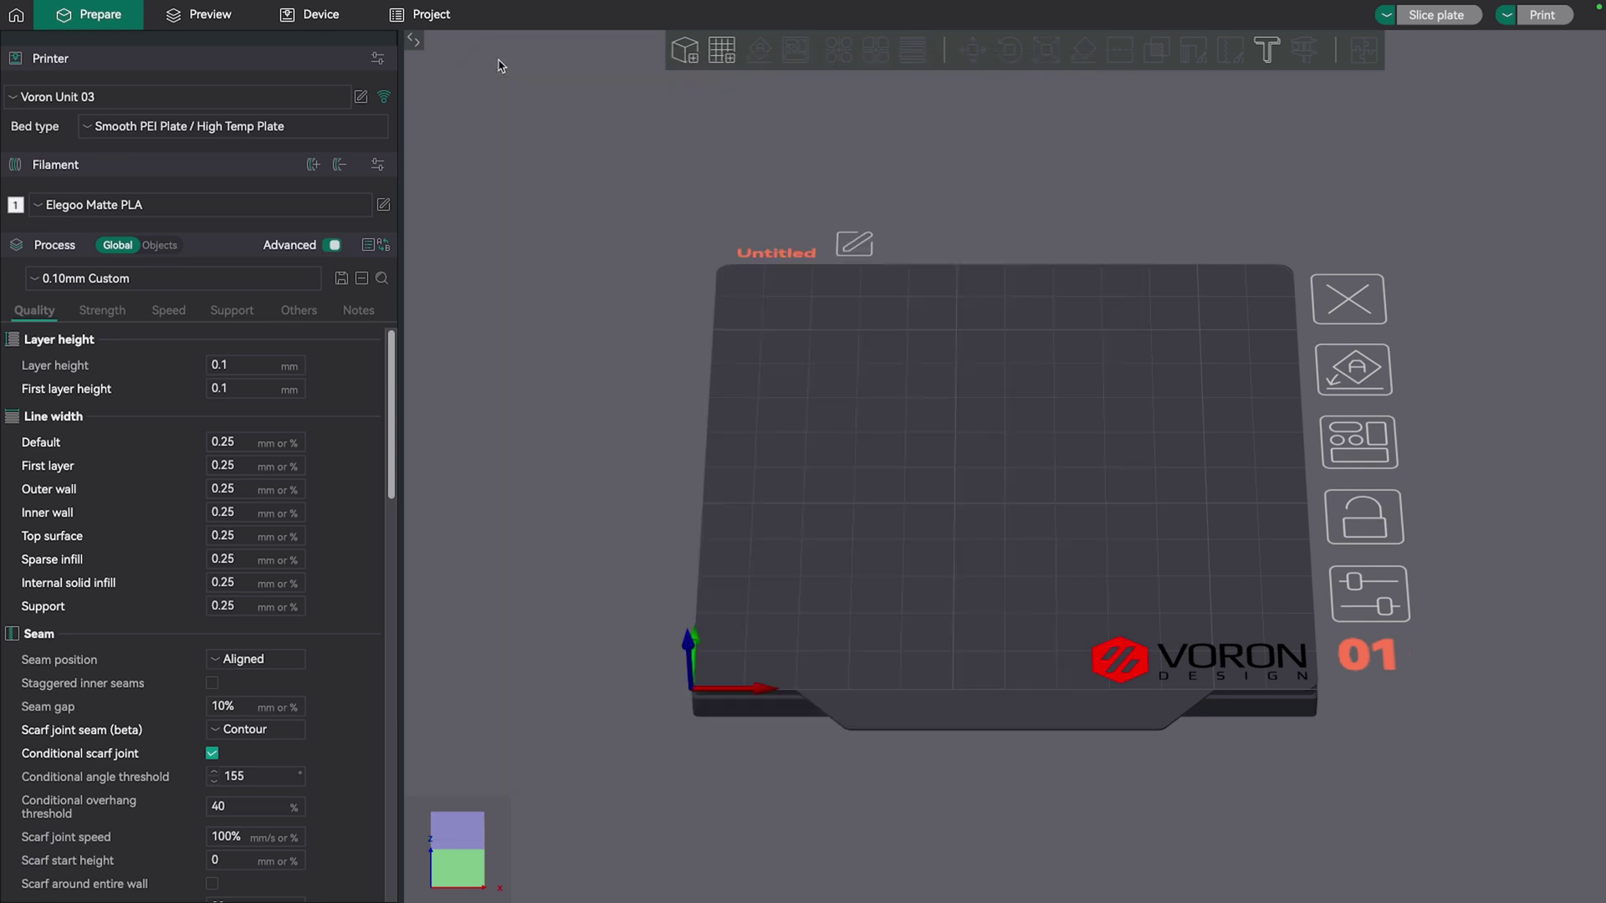
{"action": "left_click", "coordinate": [180, 134]}
{"action": "left_click", "coordinate": [178, 220]}
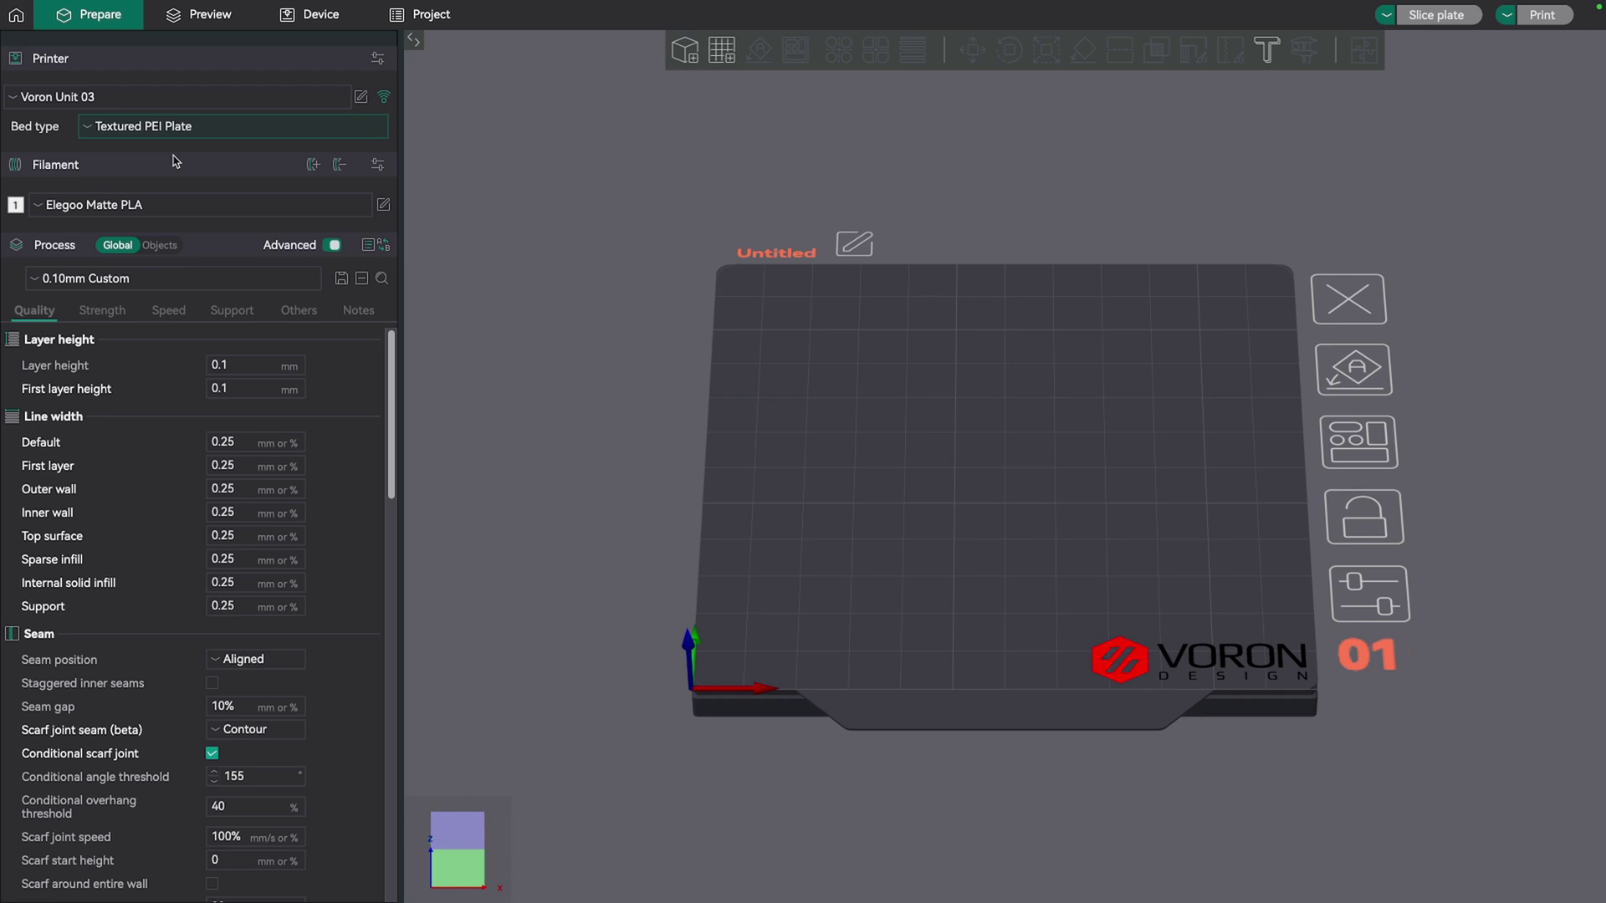
Step: Add a SET_GCODE_OFFSET Z=0.0 line below PRINT_END in the machine end G-code
{"action": "left_click", "coordinate": [360, 97]}
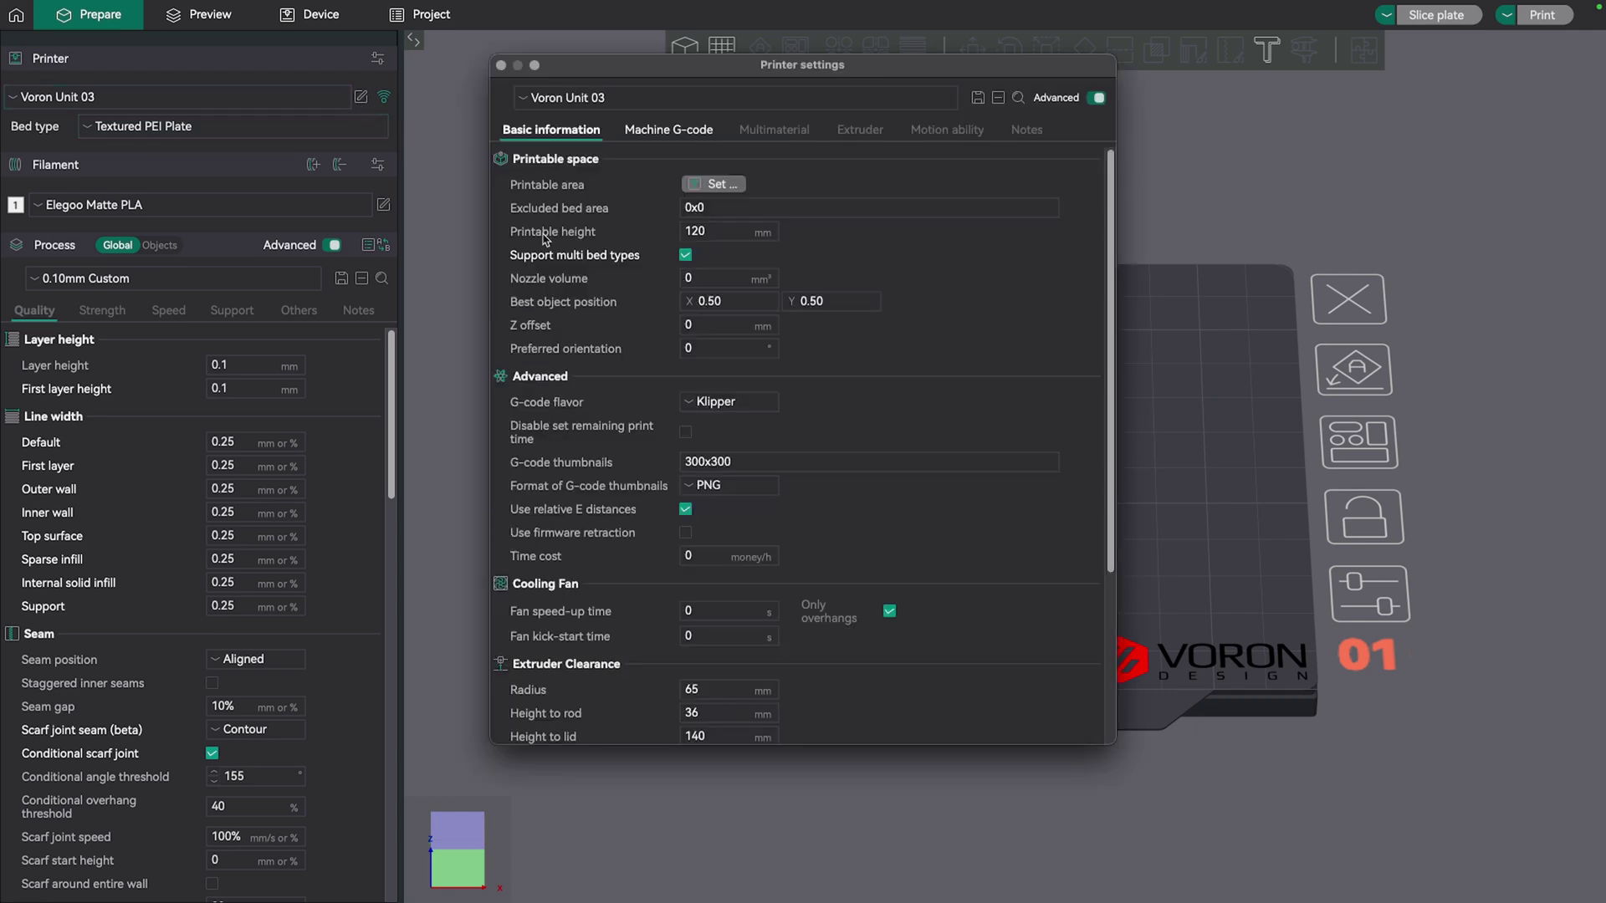
{"action": "left_click", "coordinate": [662, 131]}
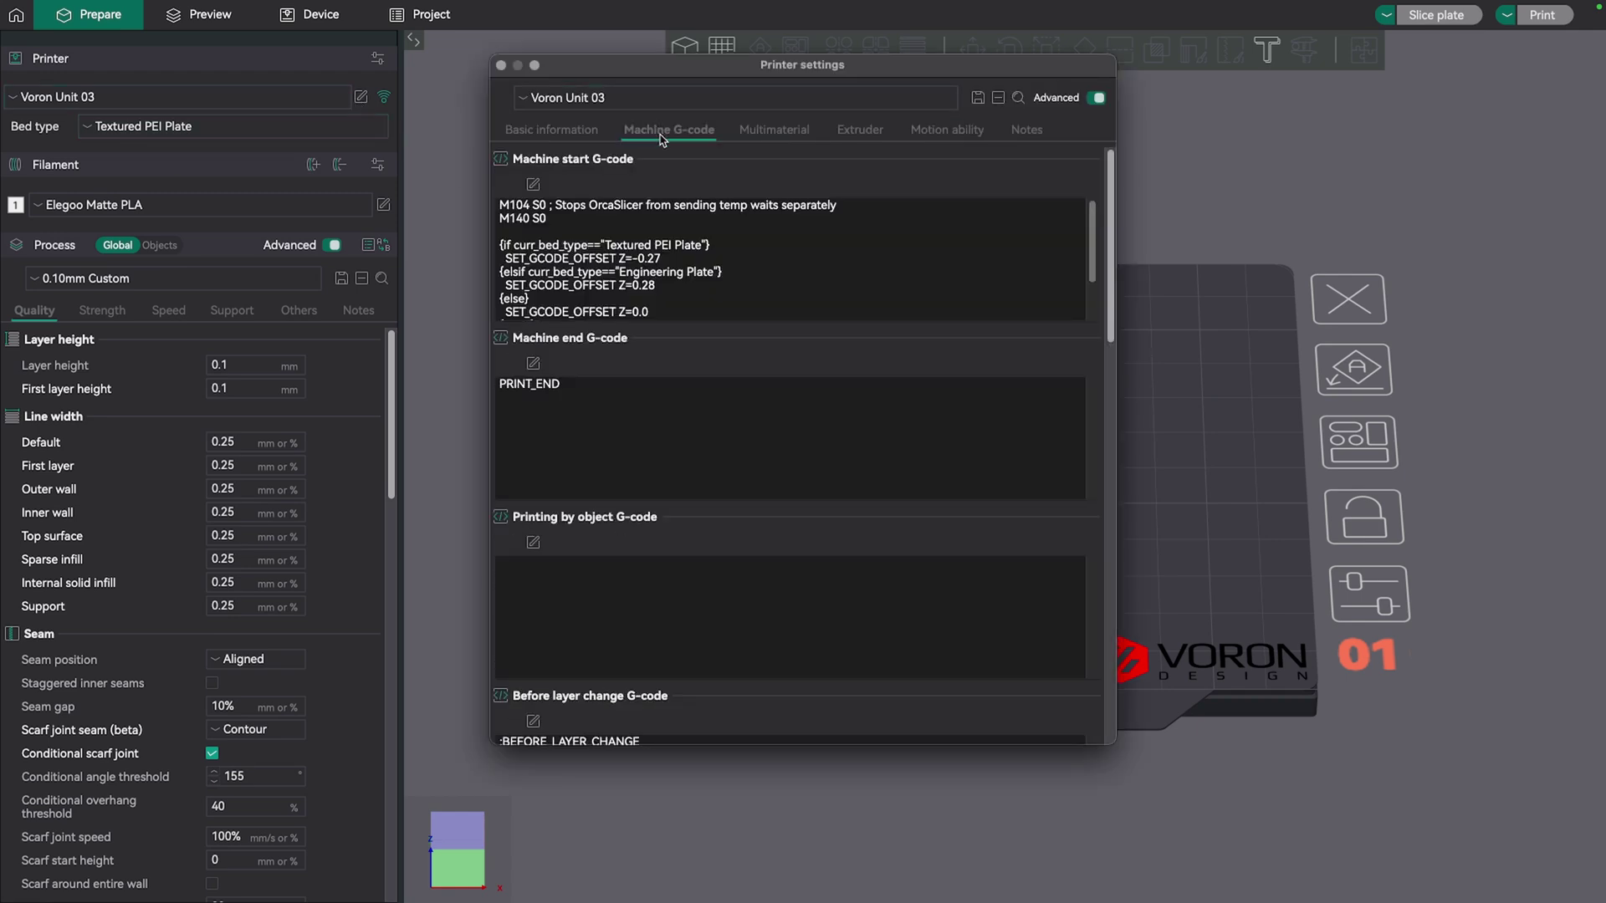
{"action": "left_click", "coordinate": [660, 289]}
{"action": "scroll", "coordinate": [674, 289], "scroll_direction": "down", "scroll_amount": 3}
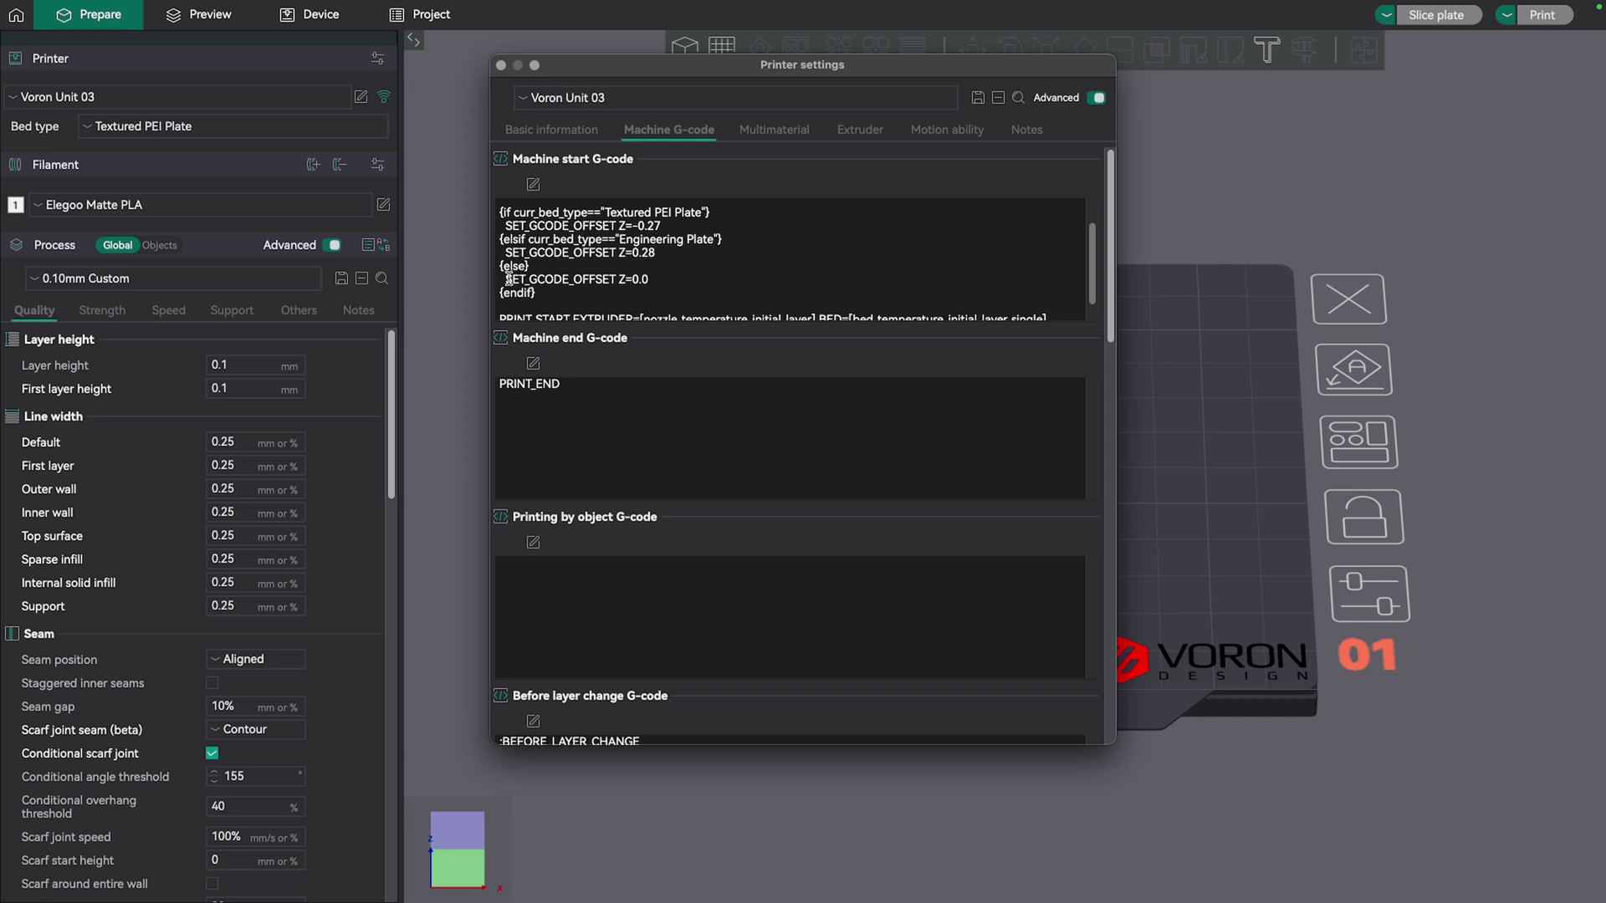
{"action": "left_click_drag", "start_coordinate": [508, 279], "coordinate": [673, 278]}
{"action": "key", "text": "ctrl+c"}
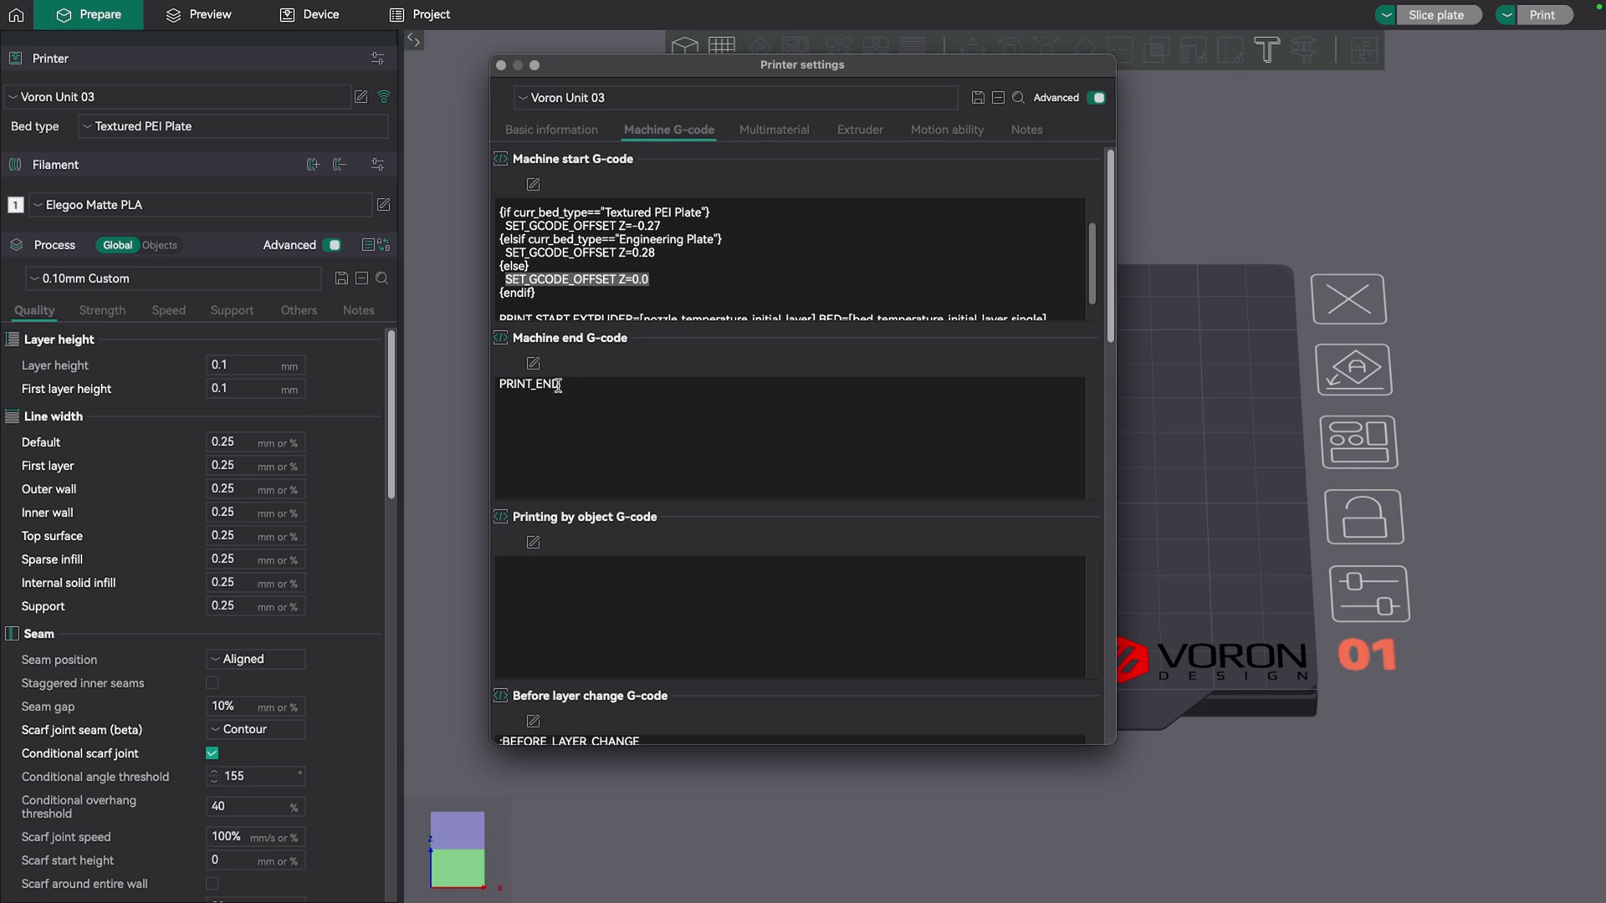
{"action": "left_click", "coordinate": [600, 409]}
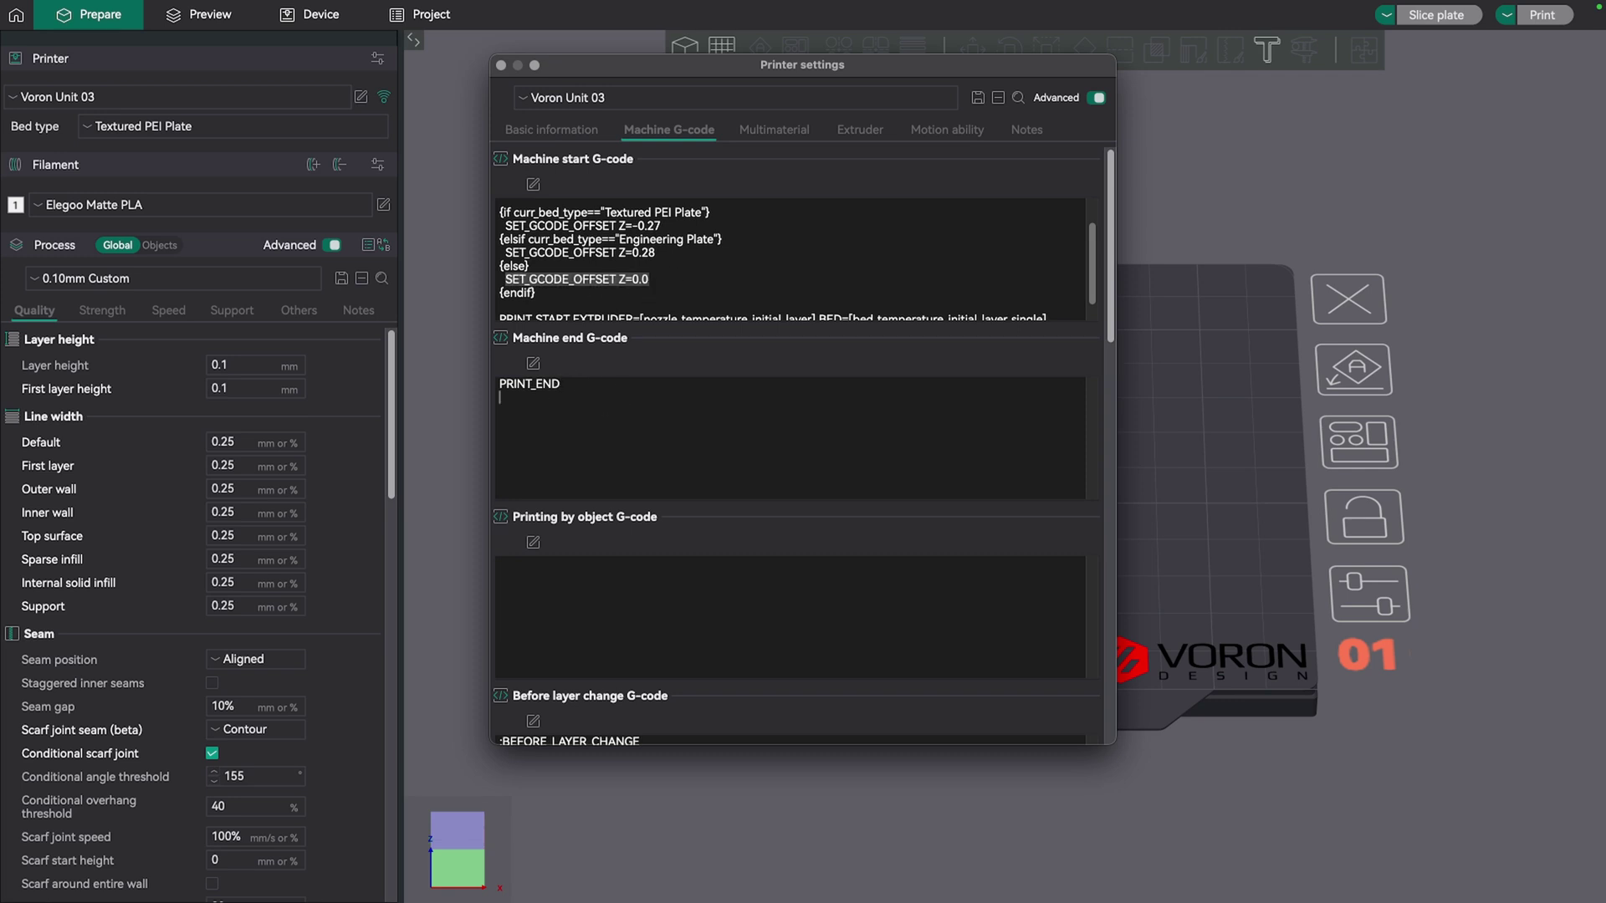
{"action": "key", "text": "Return"}
{"action": "key", "text": "ctrl+v"}
Step: Commit the end G-code edit by clicking back into the start G-code
{"action": "left_click", "coordinate": [659, 279]}
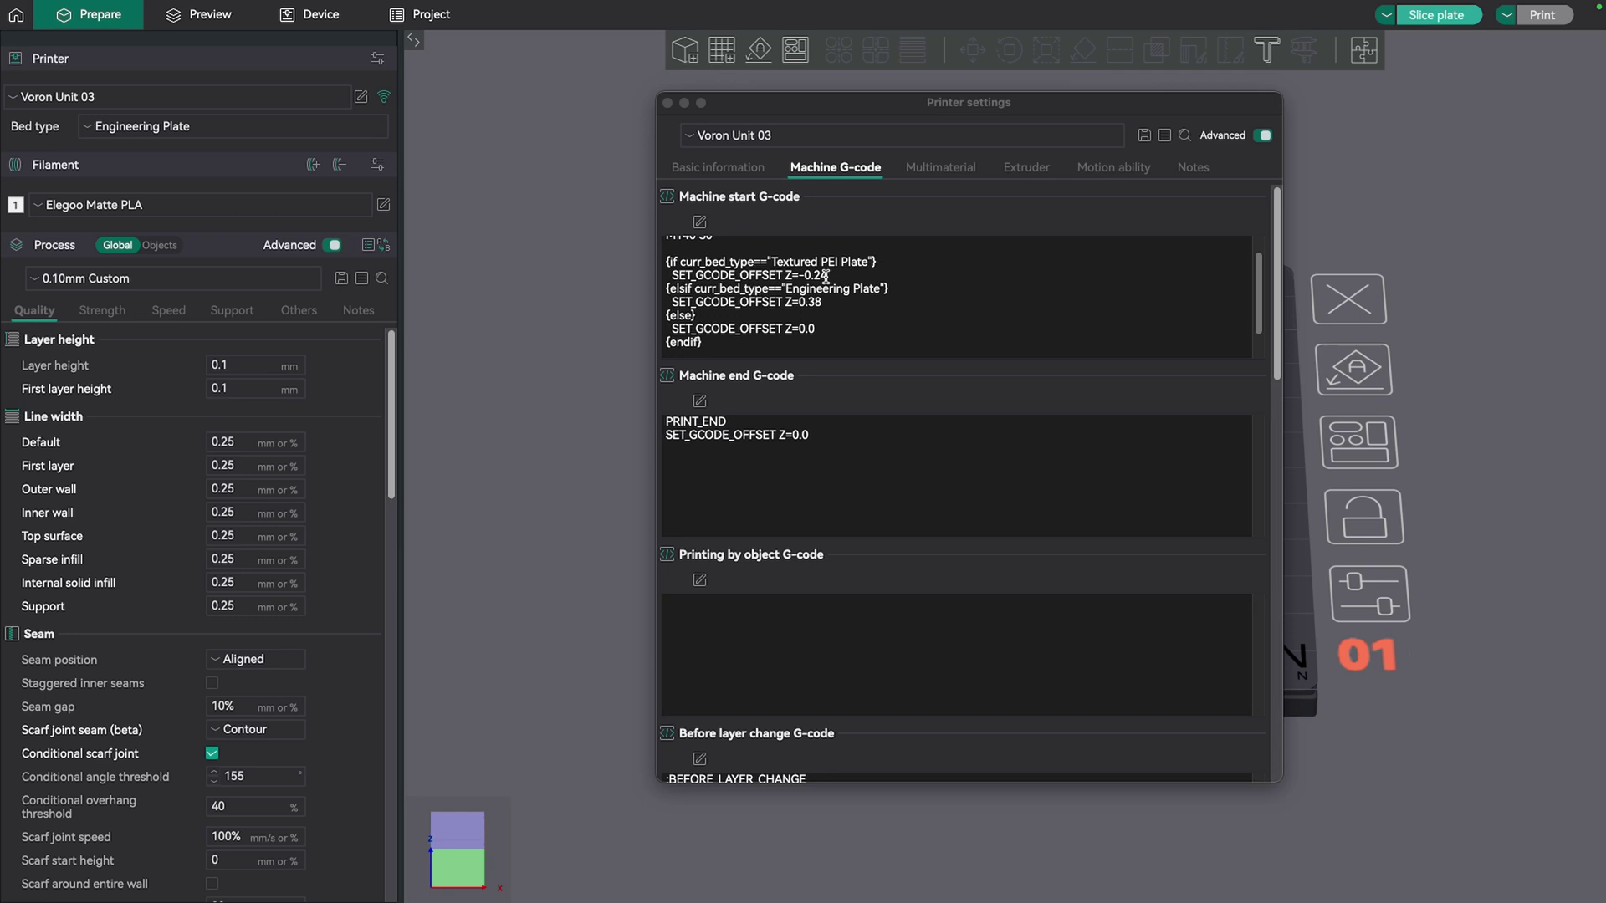
{"action": "left_click", "coordinate": [828, 277]}
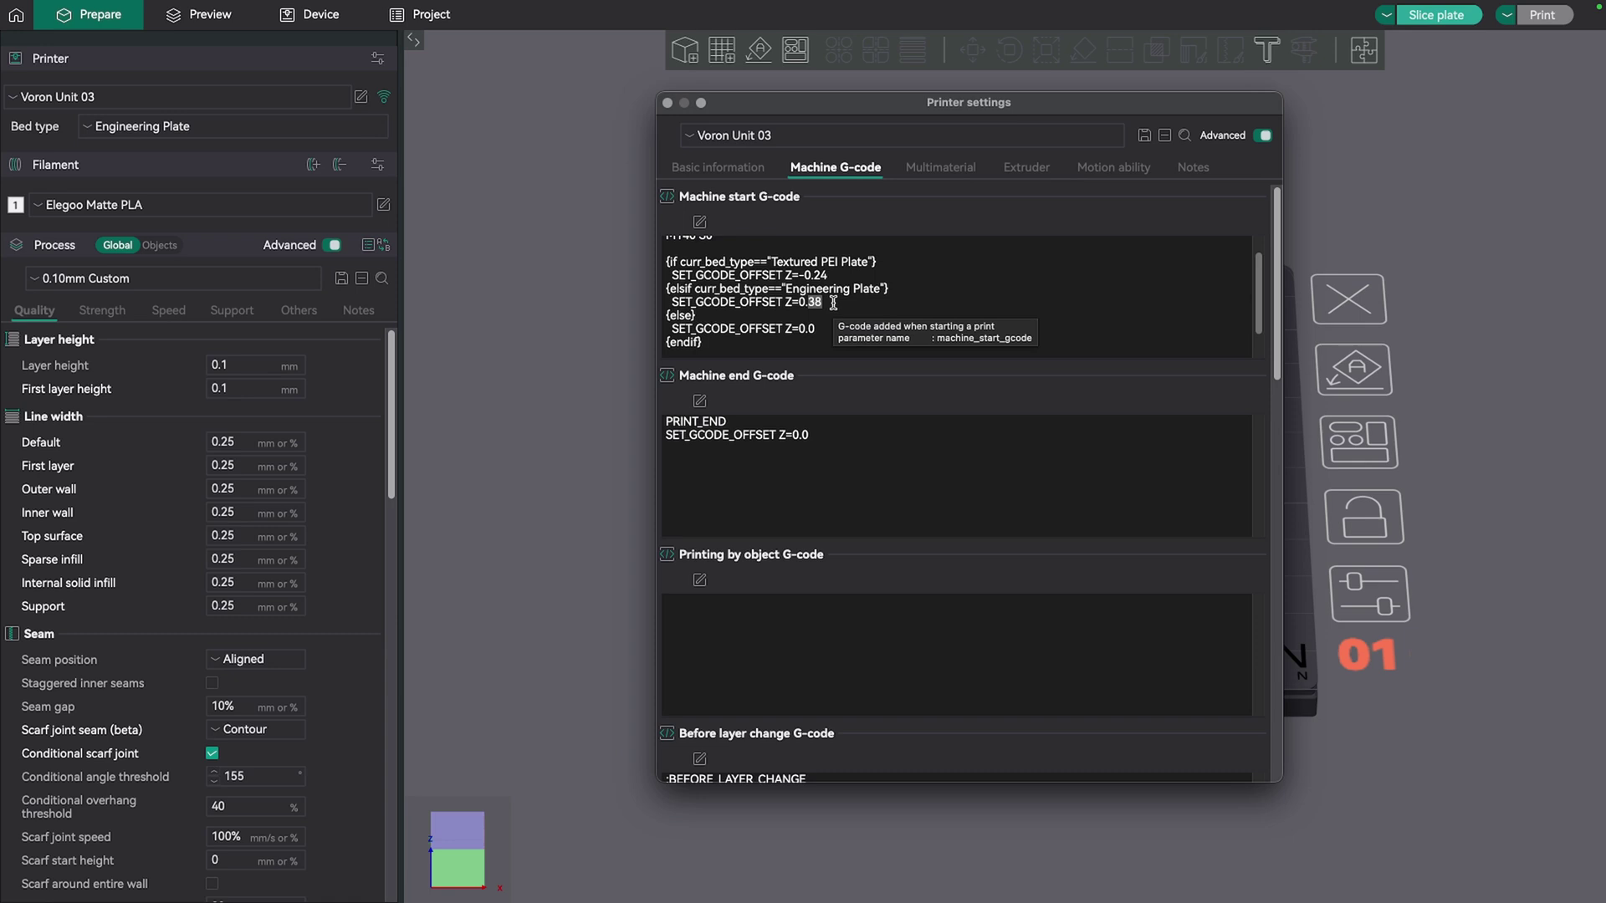
{"action": "left_click", "coordinate": [833, 303]}
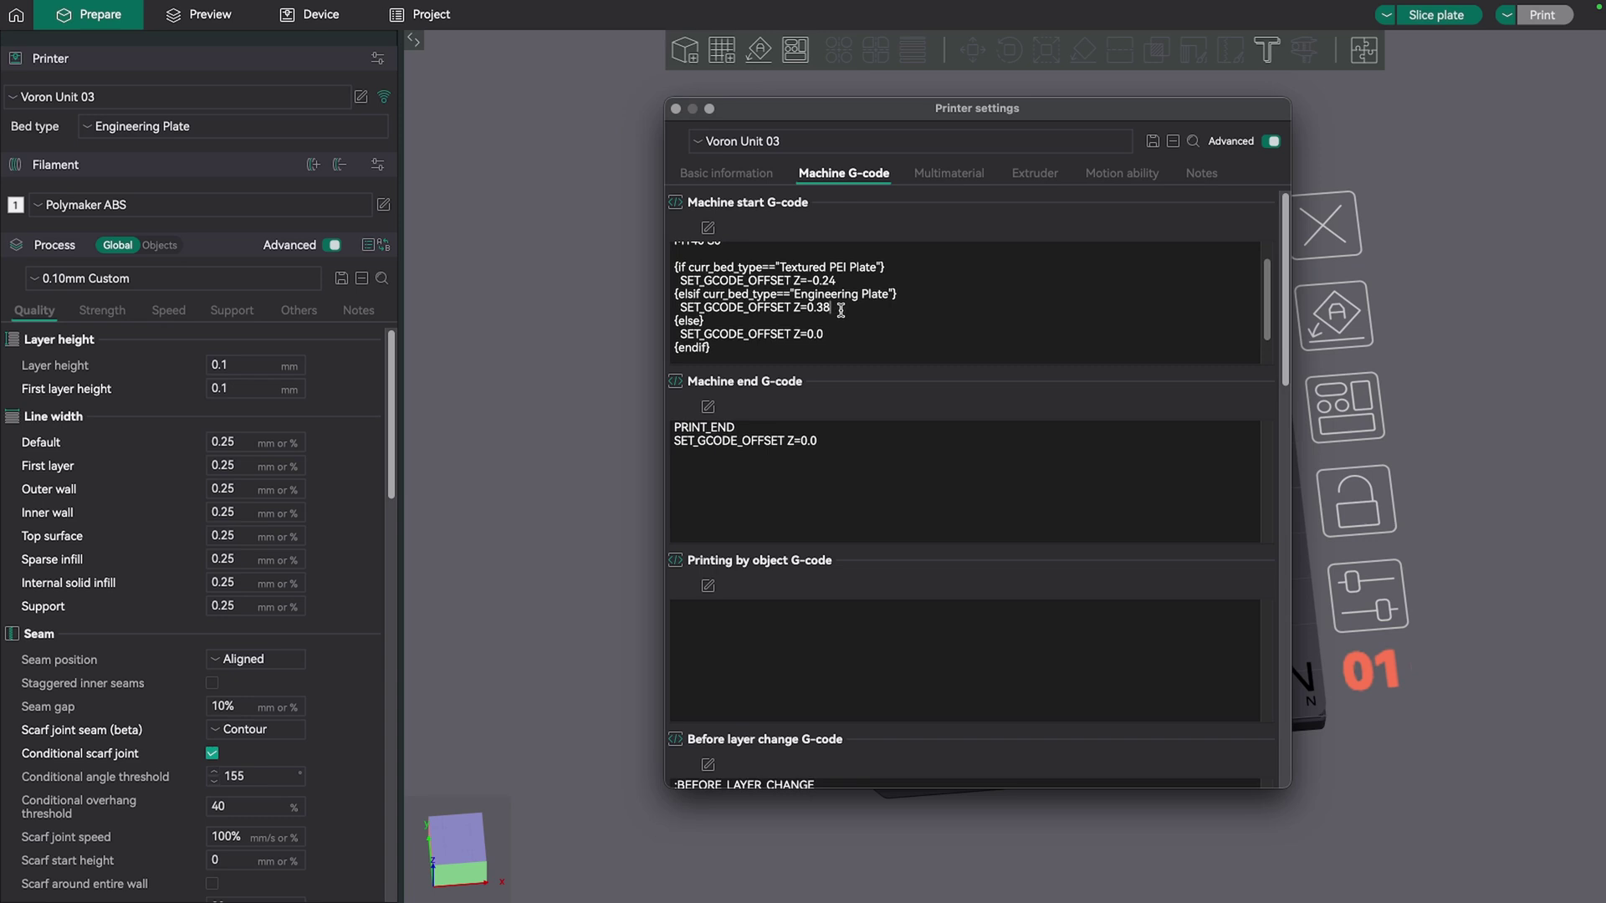
{"action": "left_click", "coordinate": [675, 109]}
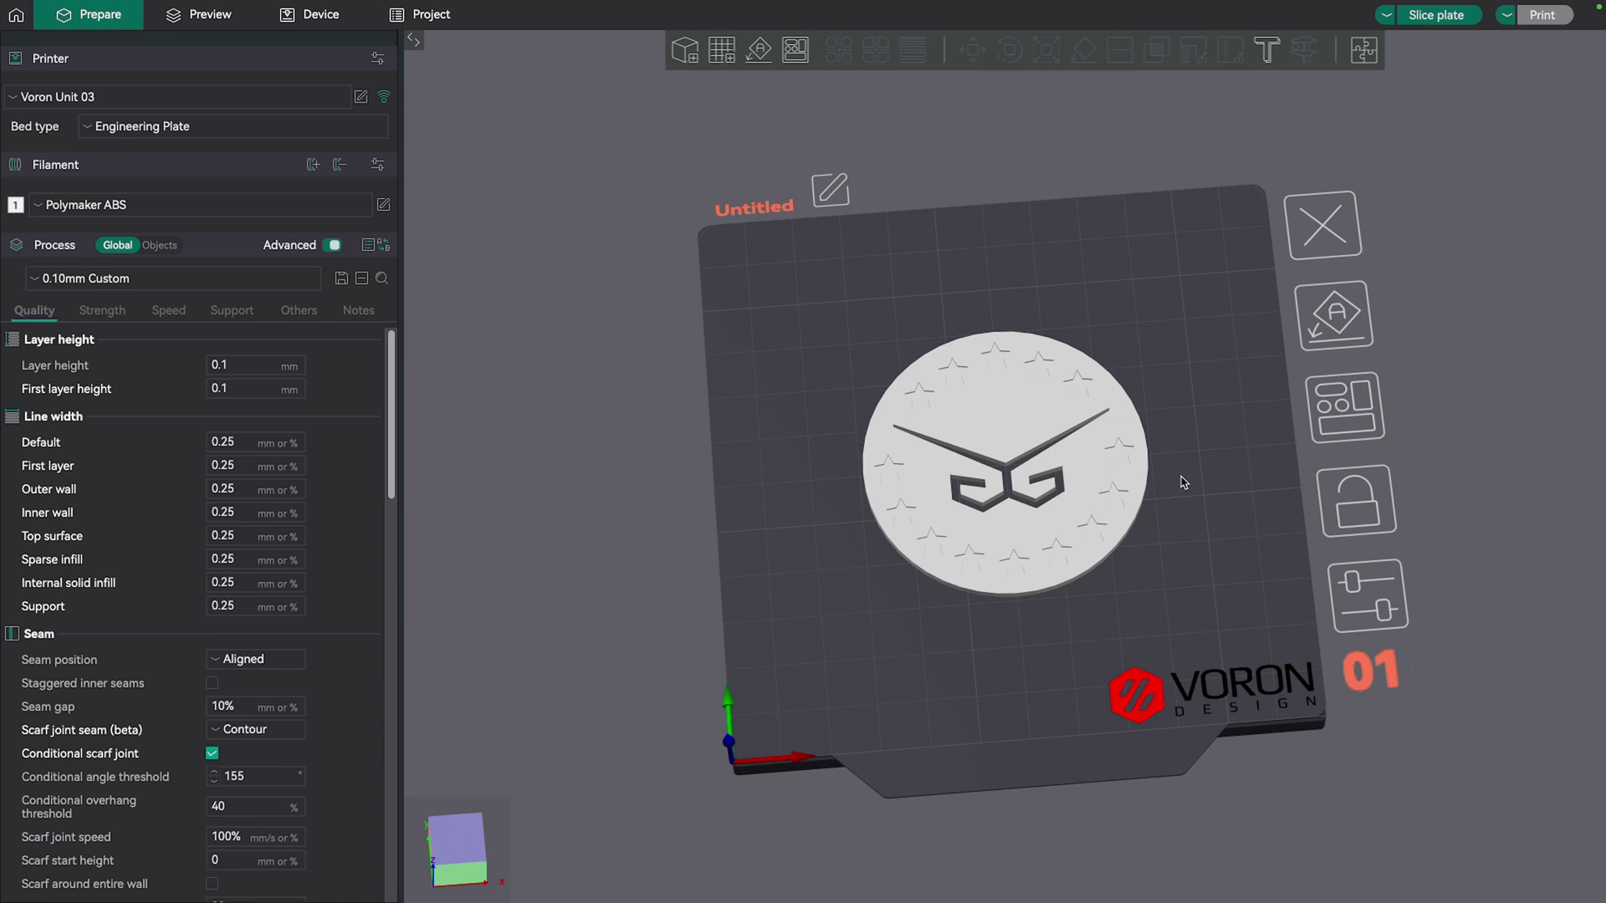
{"action": "scroll", "coordinate": [1184, 482], "scroll_direction": "up", "scroll_amount": 3}
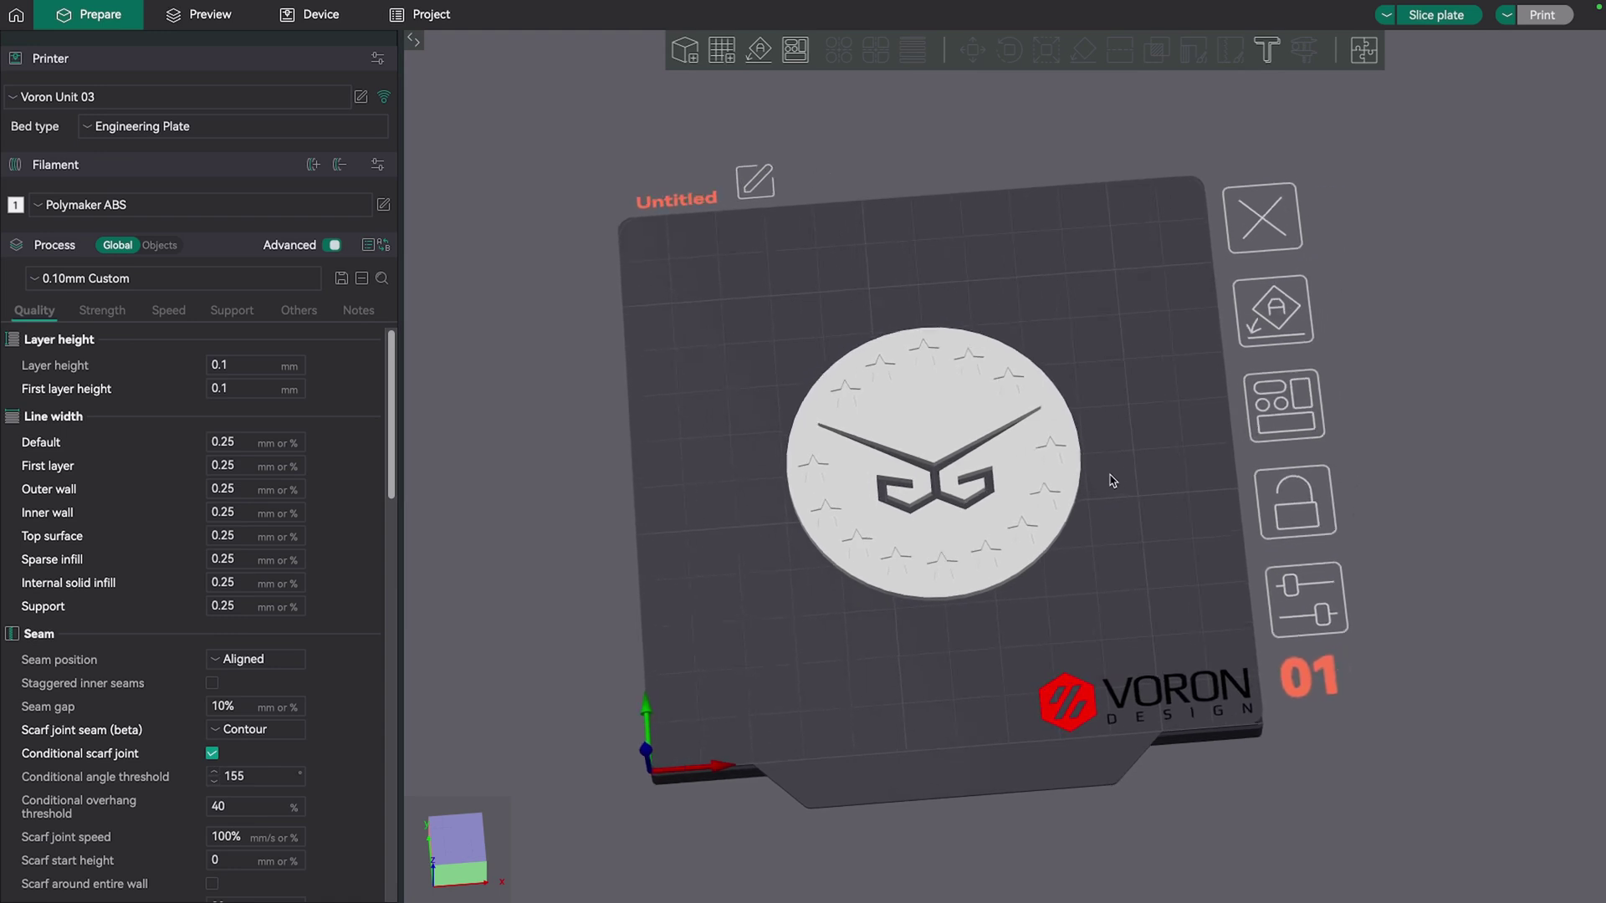
{"action": "scroll", "coordinate": [1112, 480], "scroll_direction": "up", "scroll_amount": 2}
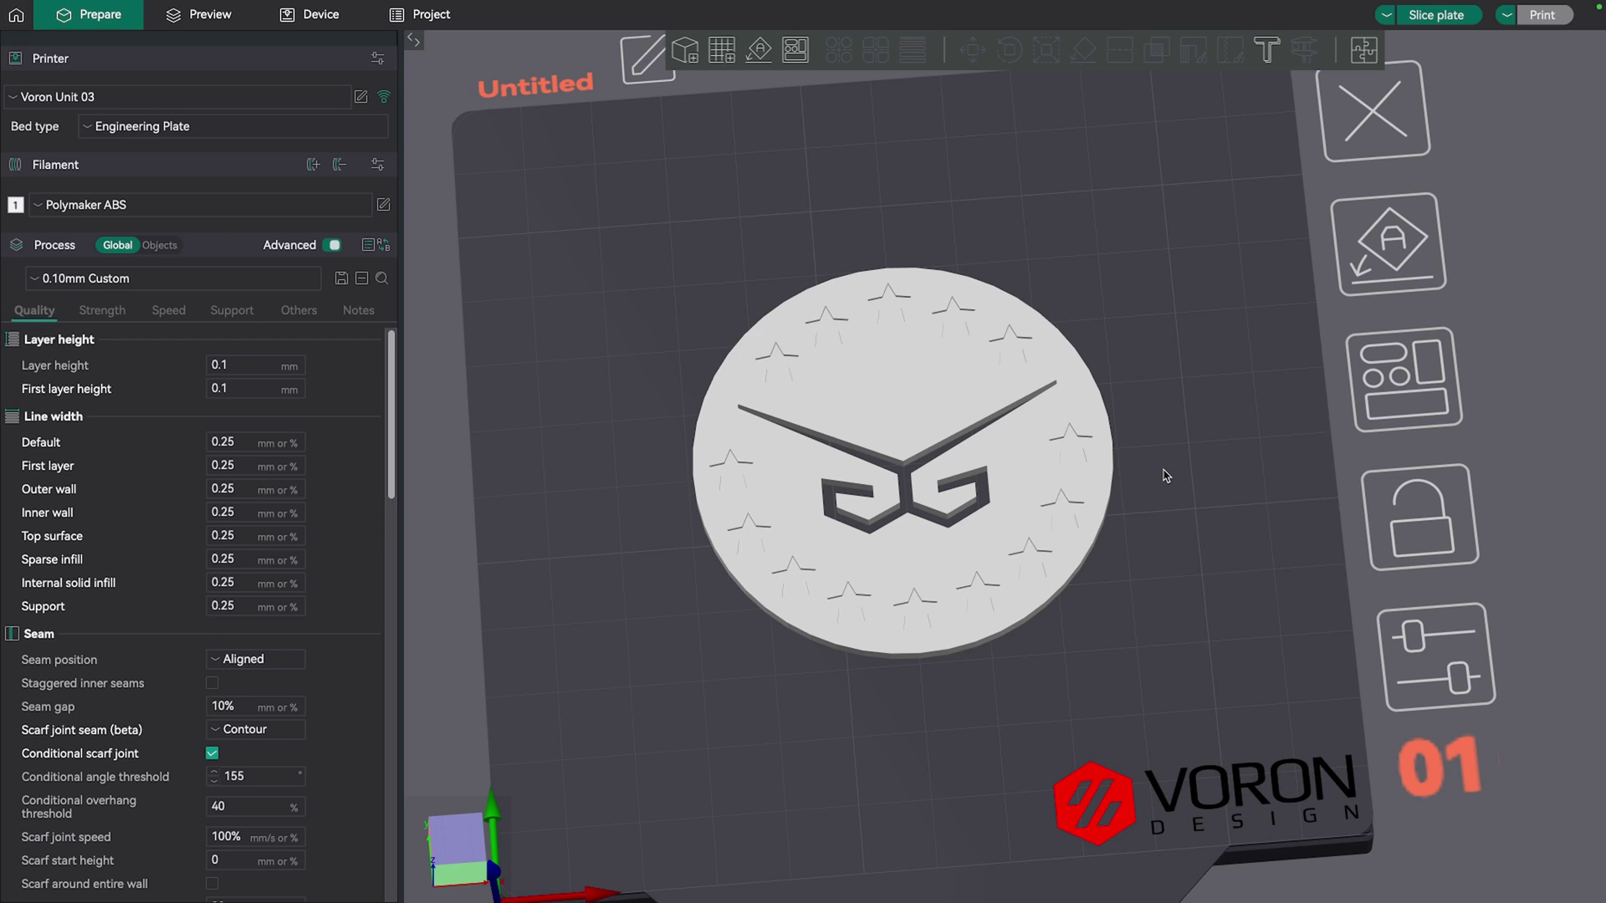
{"action": "key", "text": "0"}
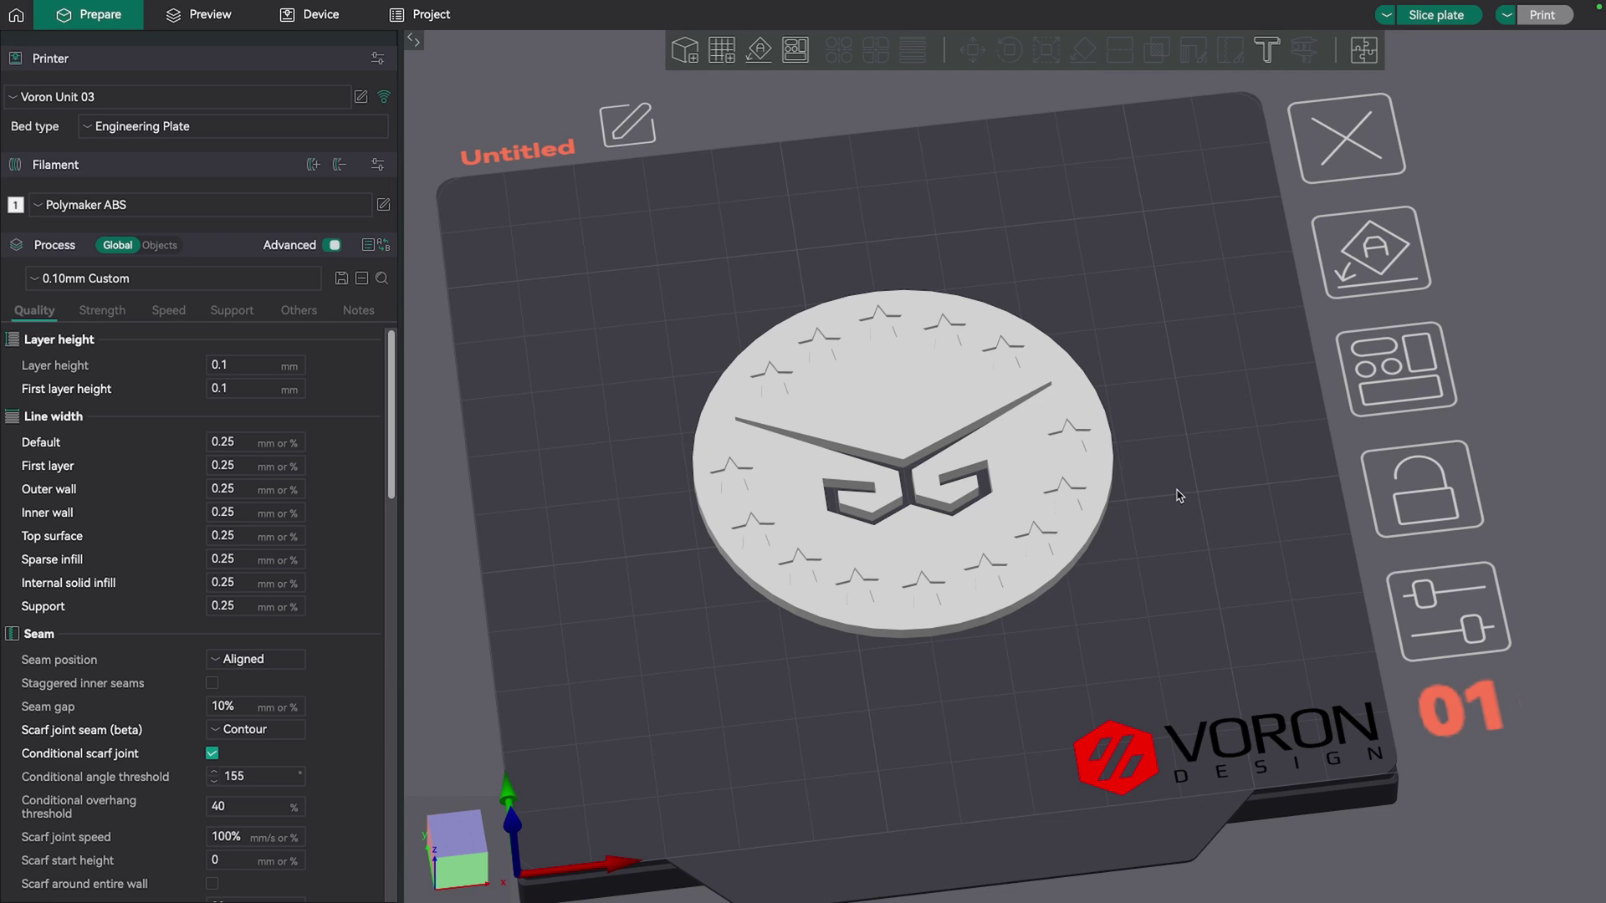
{"action": "left_click_drag", "start_coordinate": [1178, 495], "coordinate": [1179, 500]}
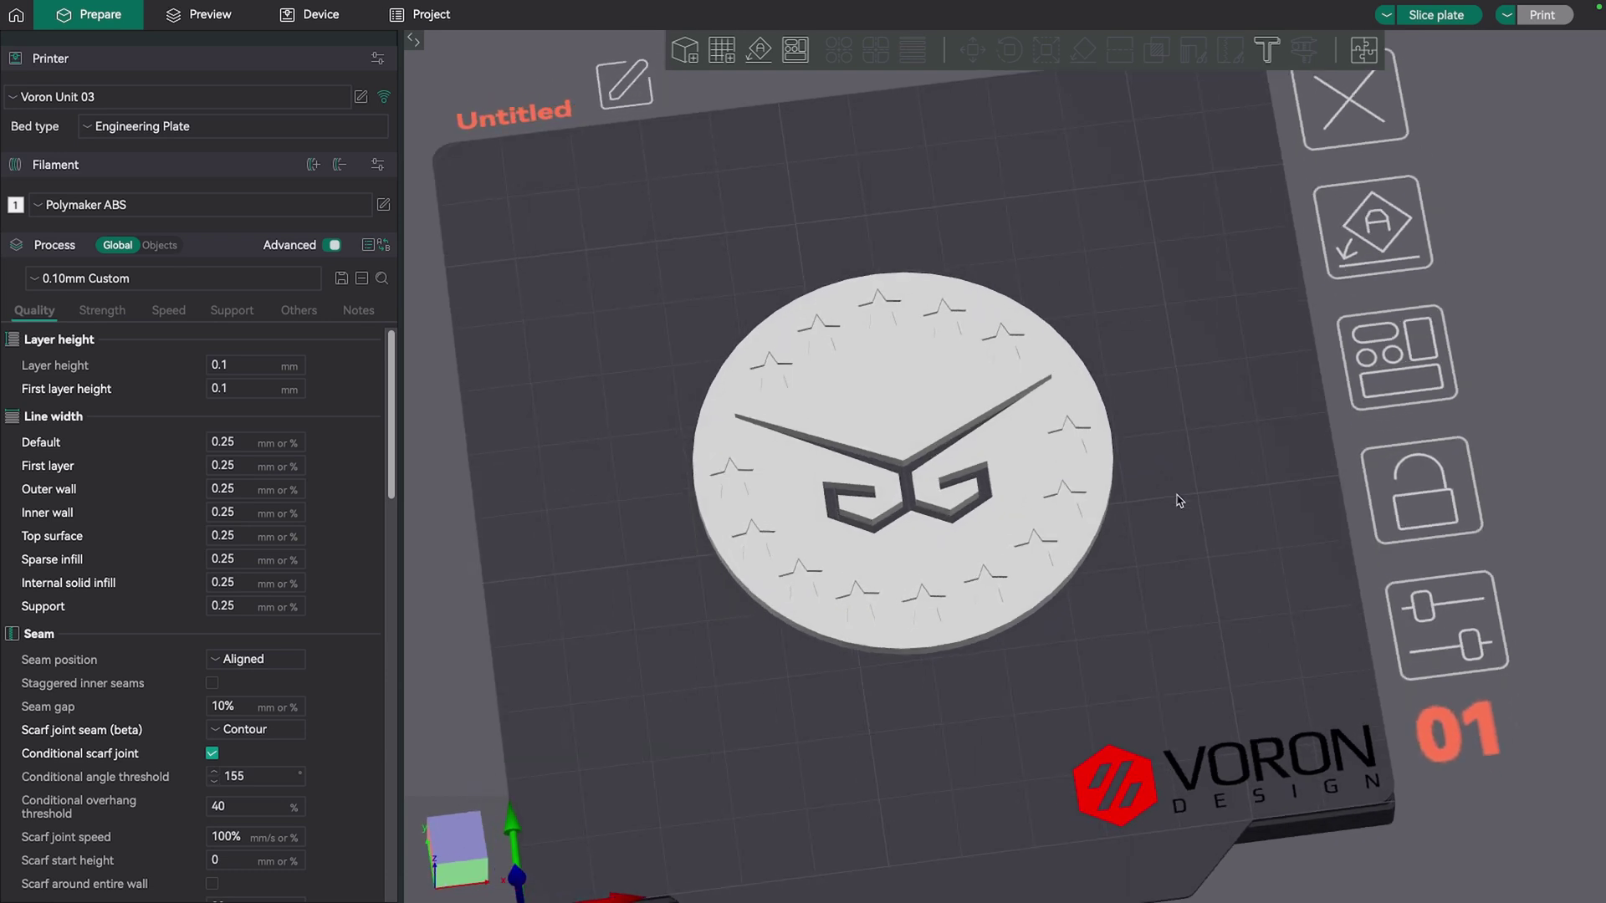
{"action": "left_click_drag", "start_coordinate": [1187, 525], "coordinate": [1182, 450]}
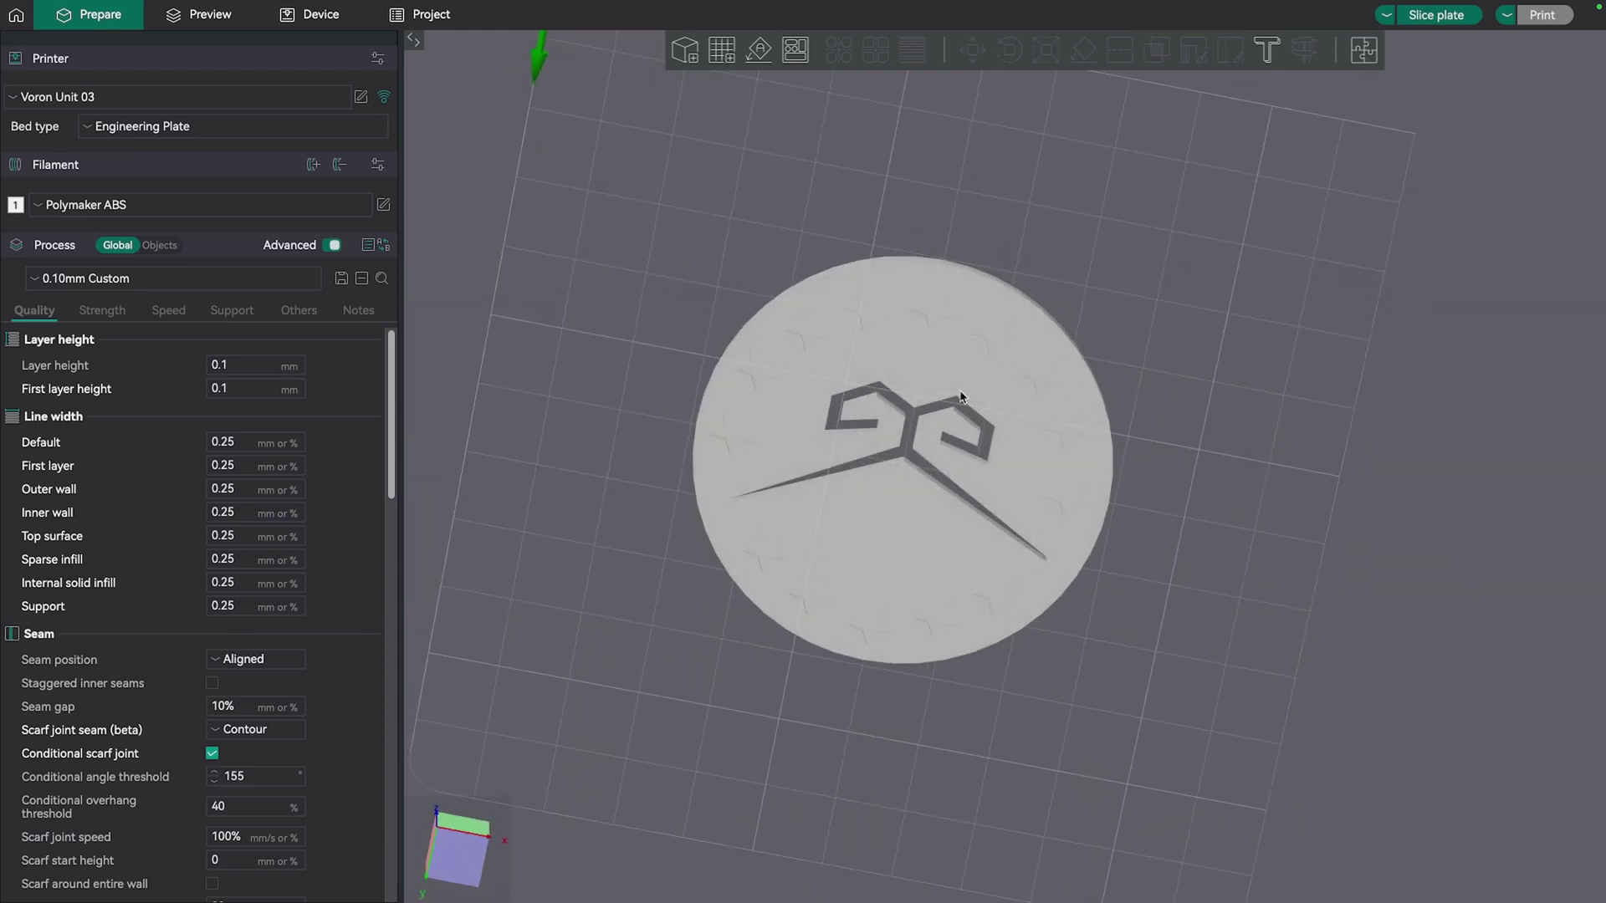
{"action": "left_click_drag", "start_coordinate": [1128, 376], "coordinate": [1136, 439]}
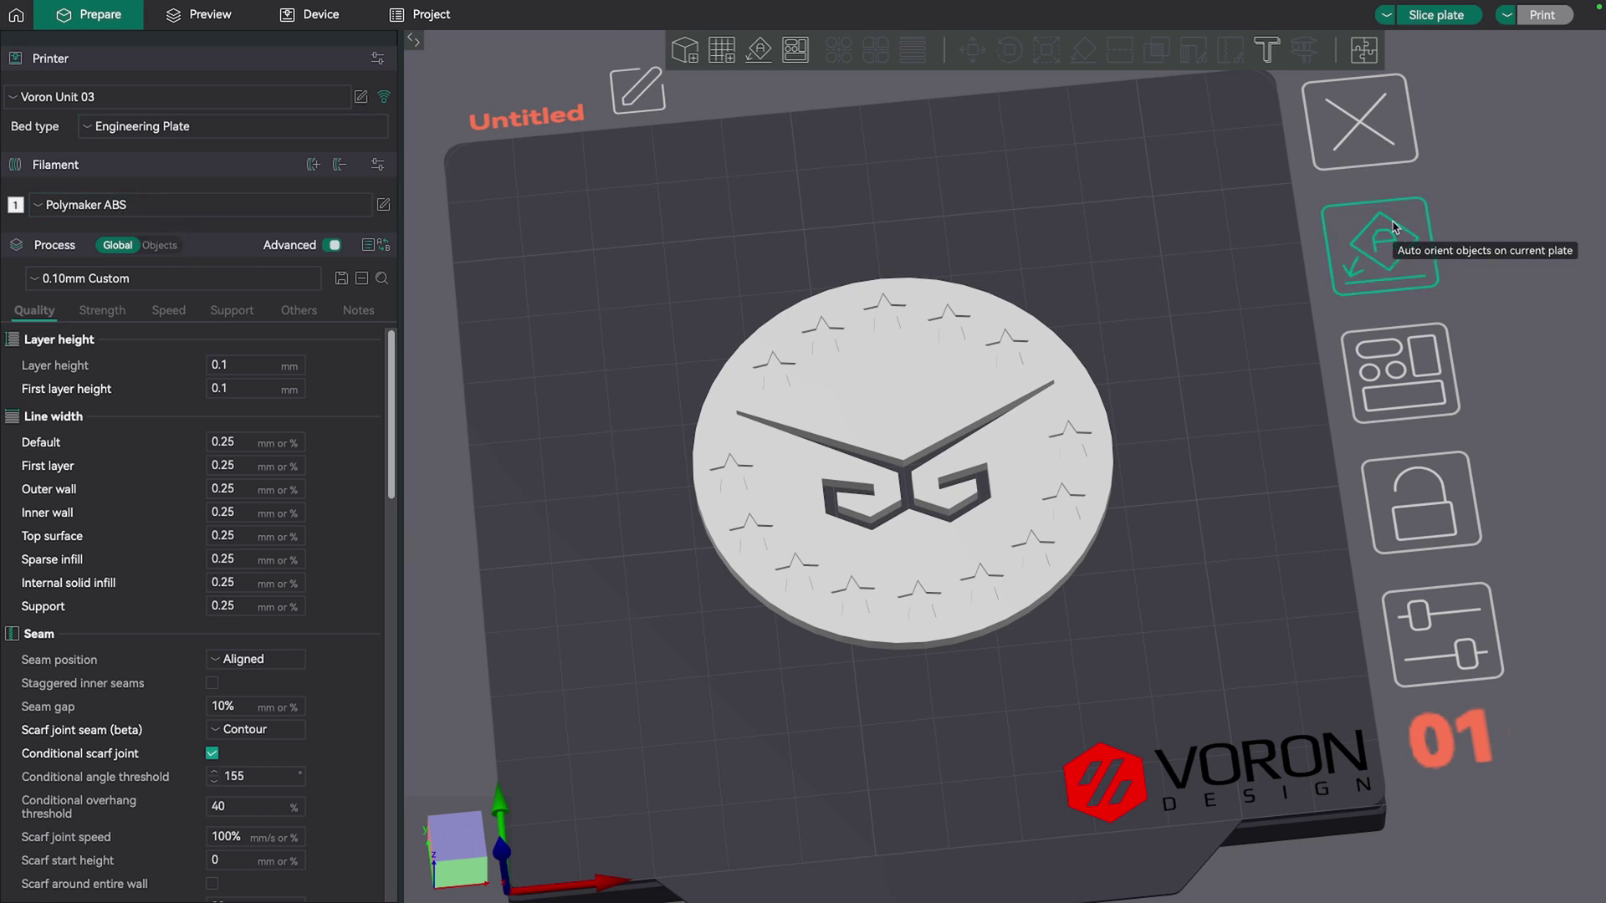
Step: Slice the coin plate and inspect the preview from top, bottom and angled views
{"action": "left_click", "coordinate": [1435, 15]}
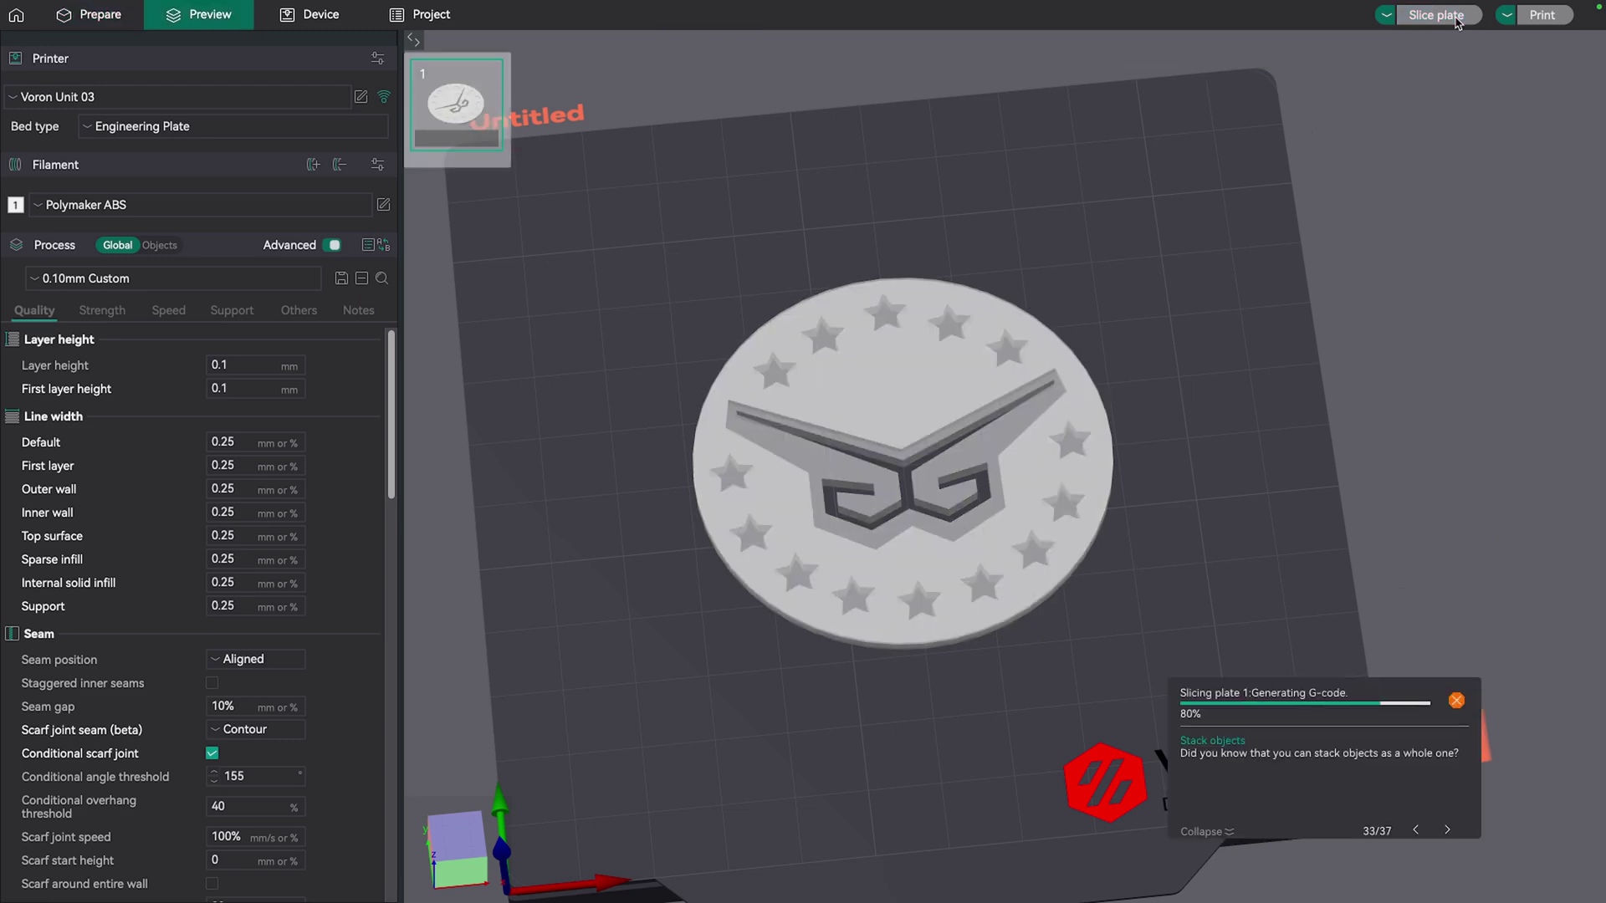
{"action": "key", "text": "0"}
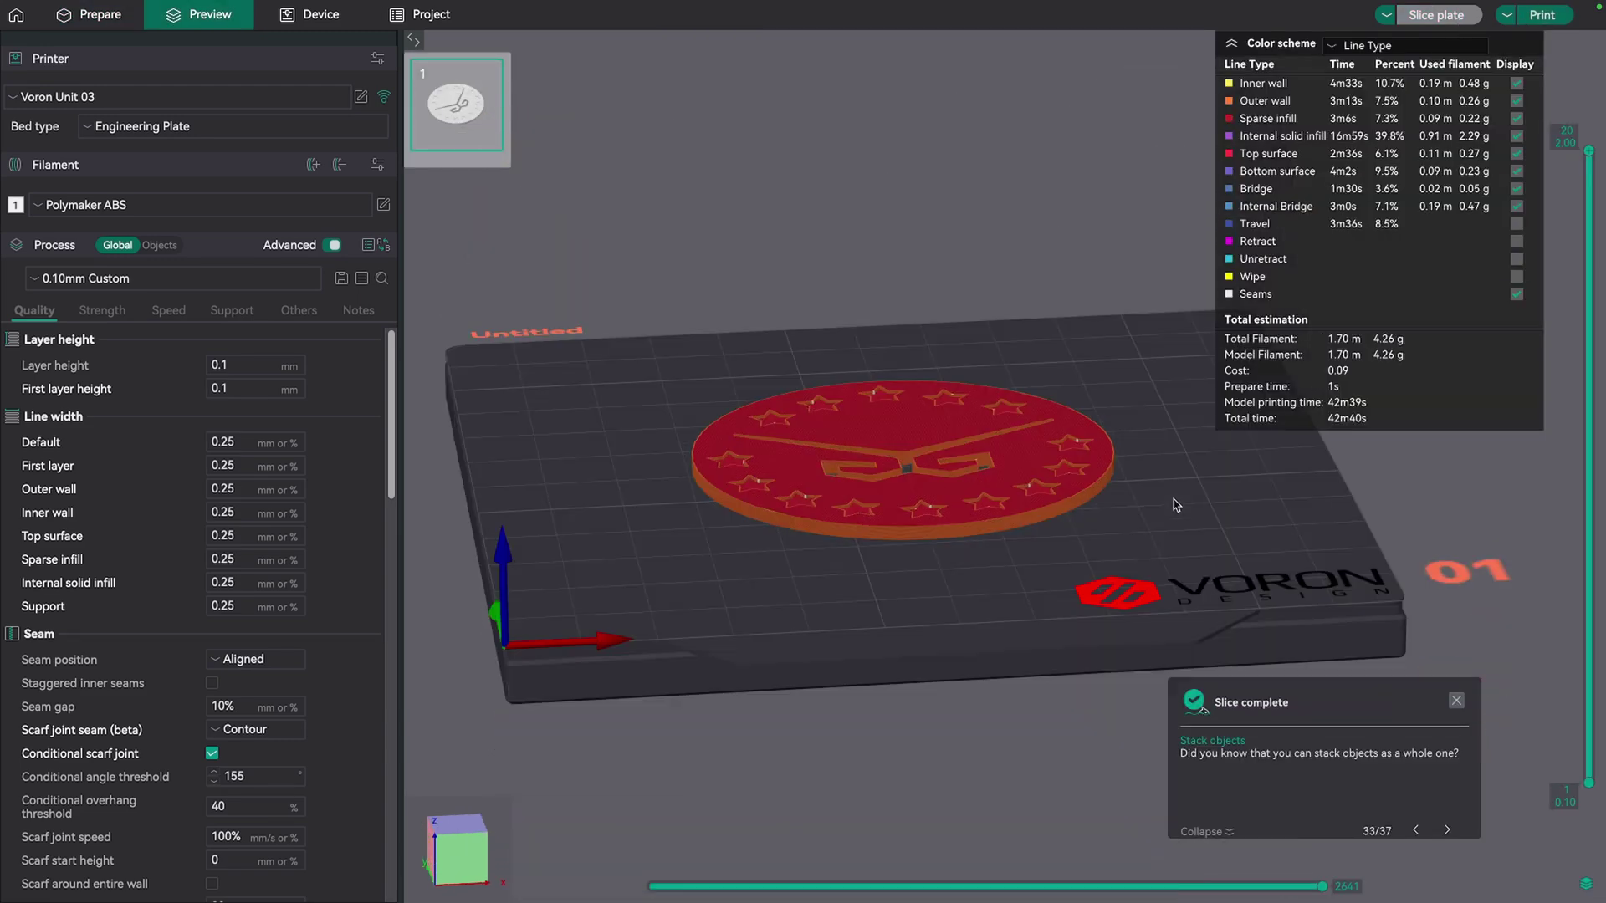
{"action": "key", "text": "2"}
{"action": "key", "text": "0"}
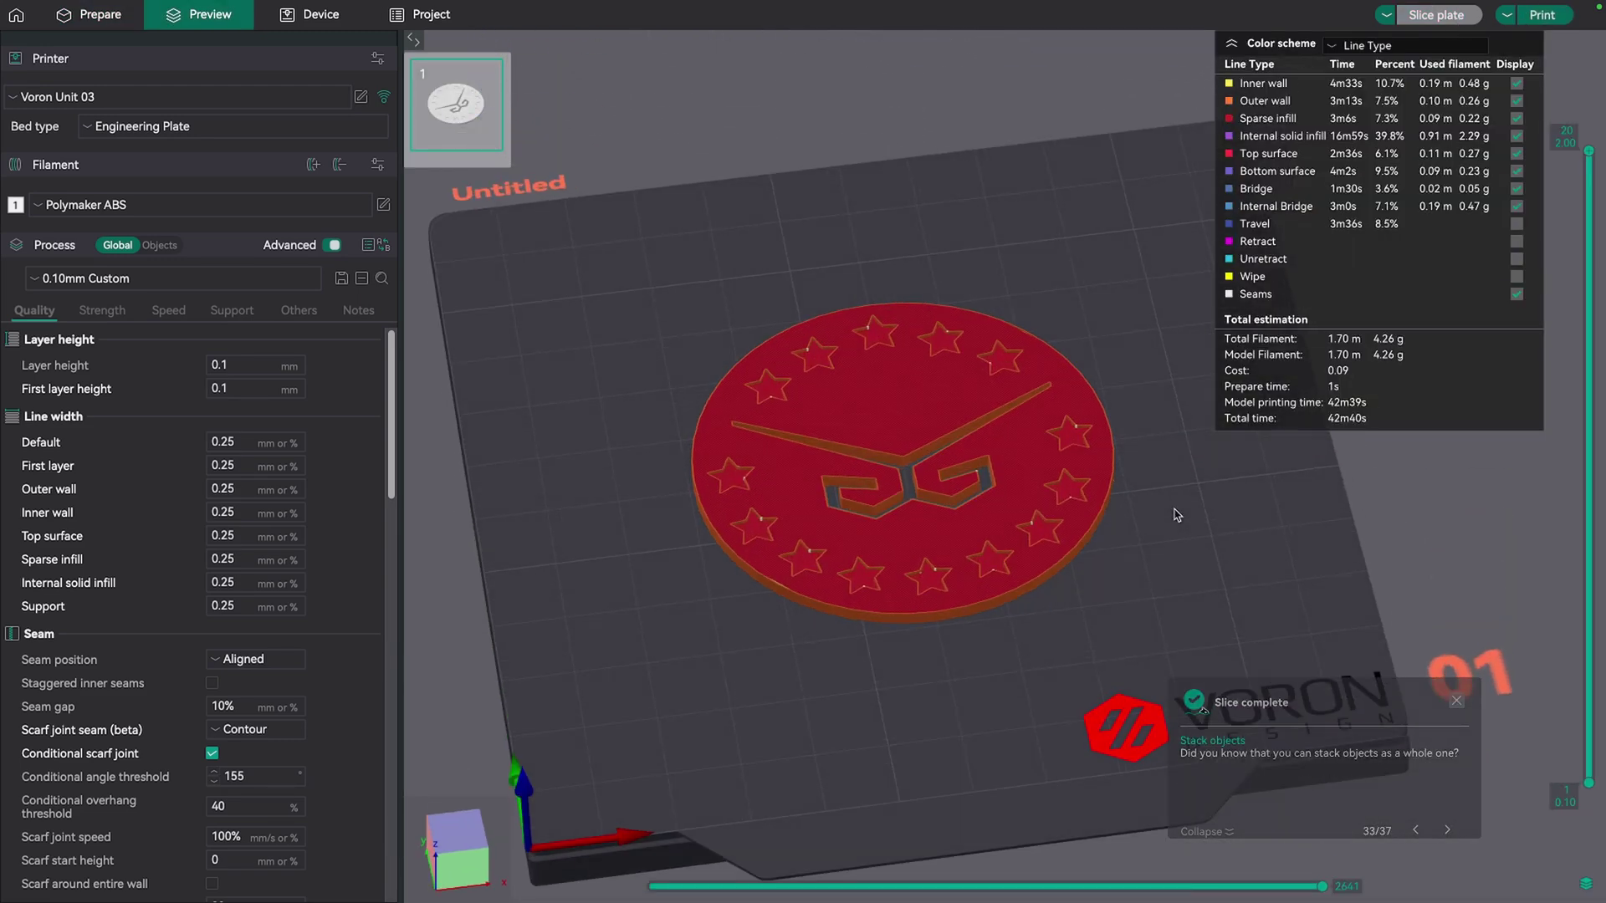
{"action": "key", "text": "1"}
{"action": "key", "text": "2"}
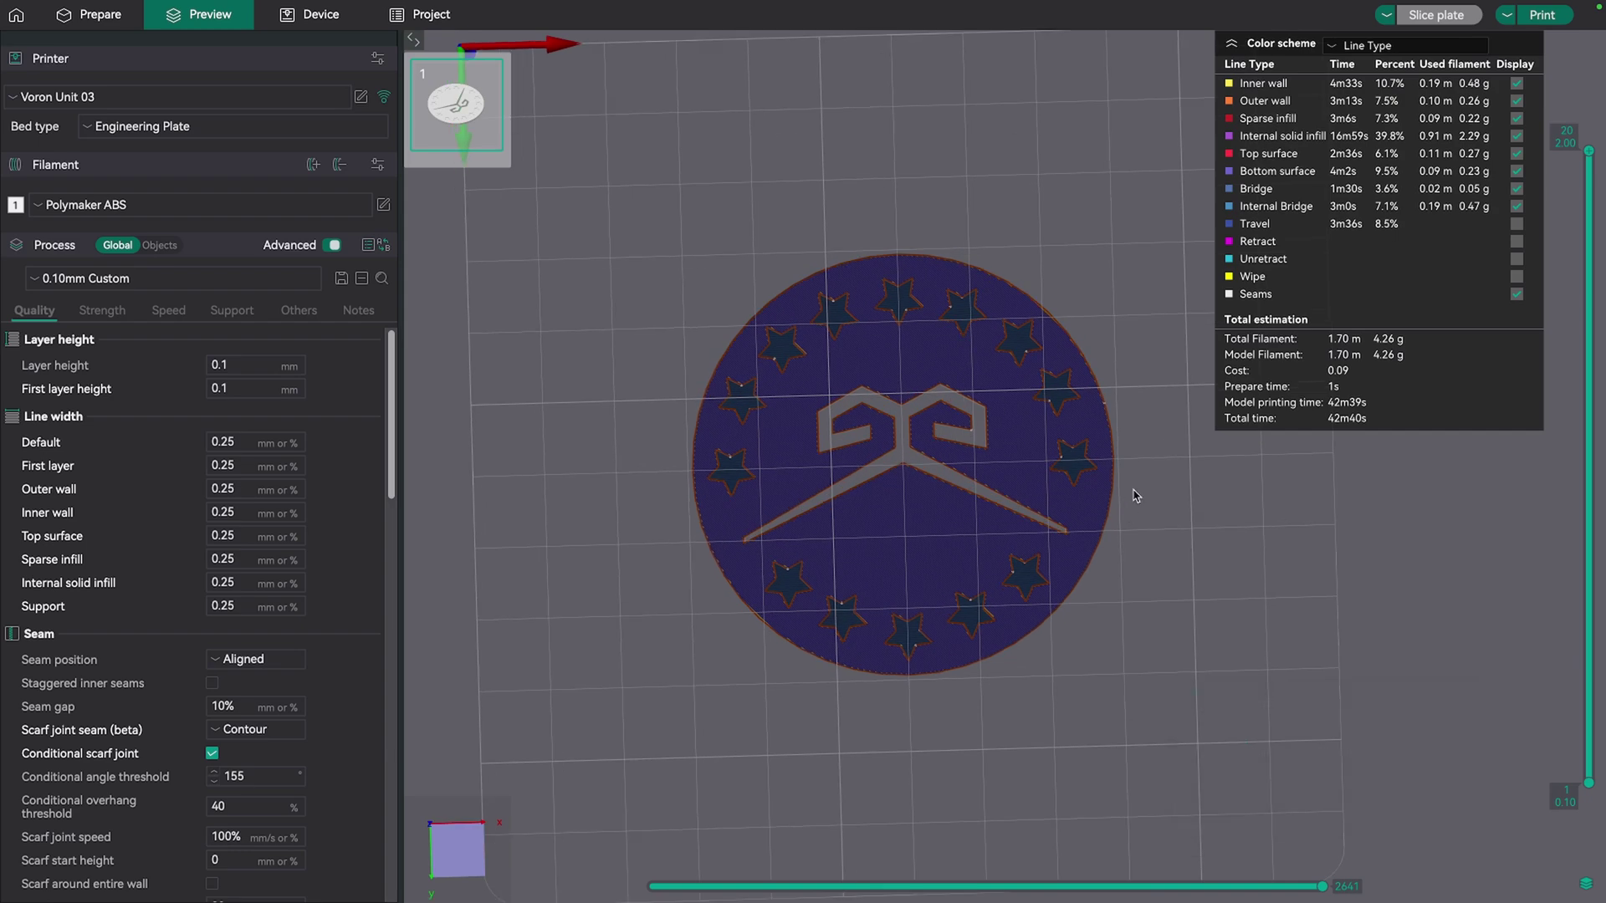
{"action": "key", "text": "0"}
{"action": "left_click_drag", "start_coordinate": [1139, 496], "coordinate": [1143, 504]}
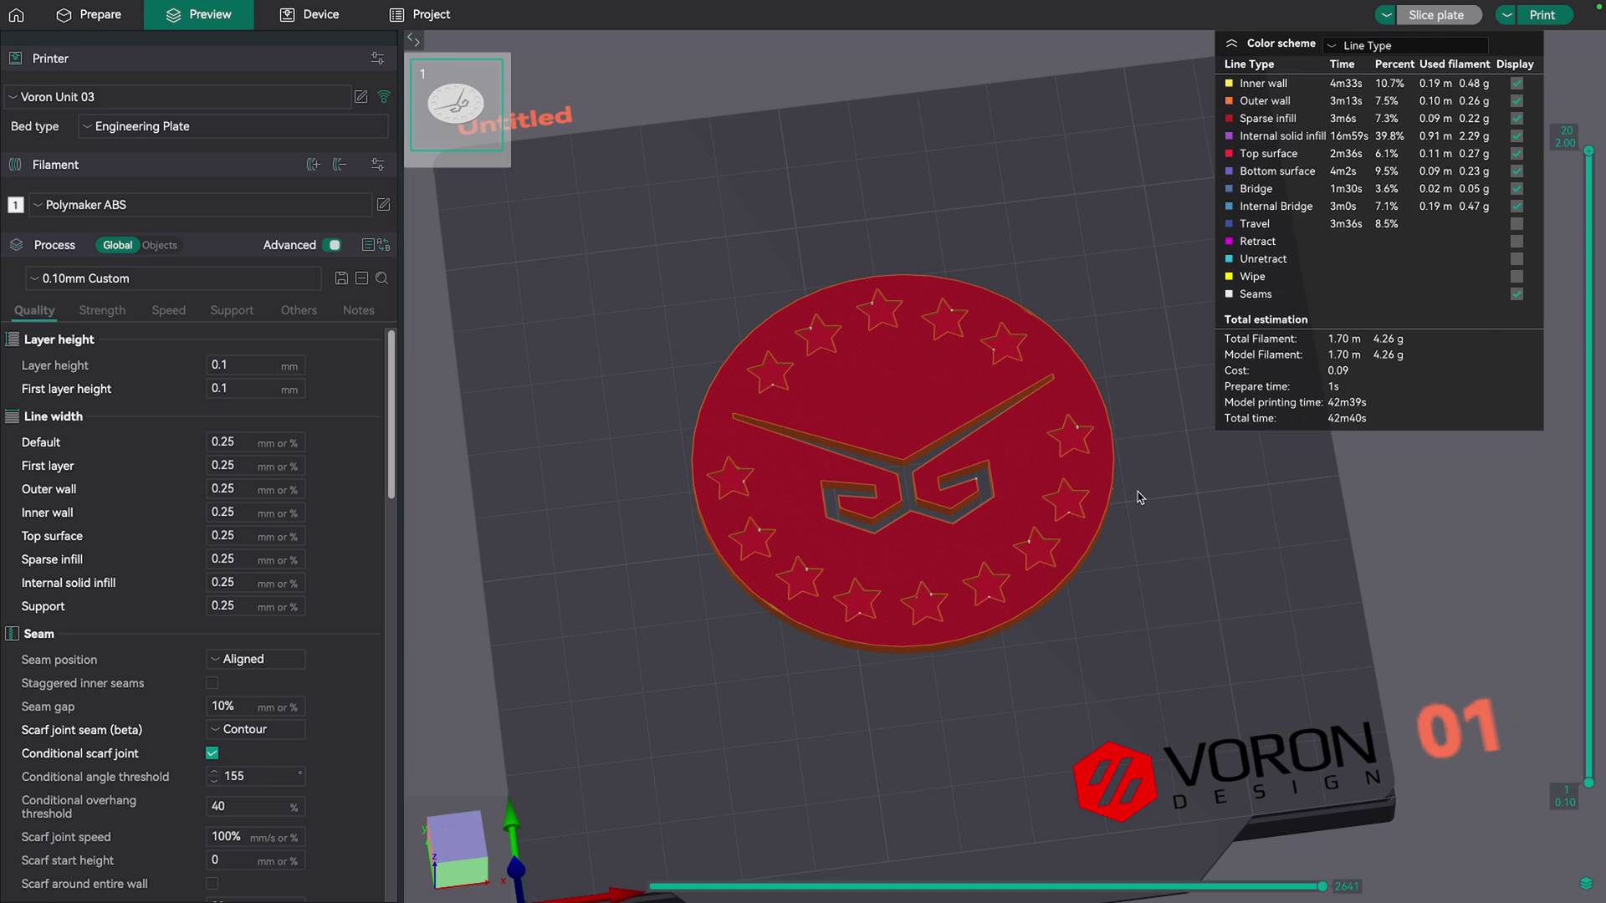
{"action": "right_click_drag", "start_coordinate": [1179, 477], "coordinate": [1141, 481]}
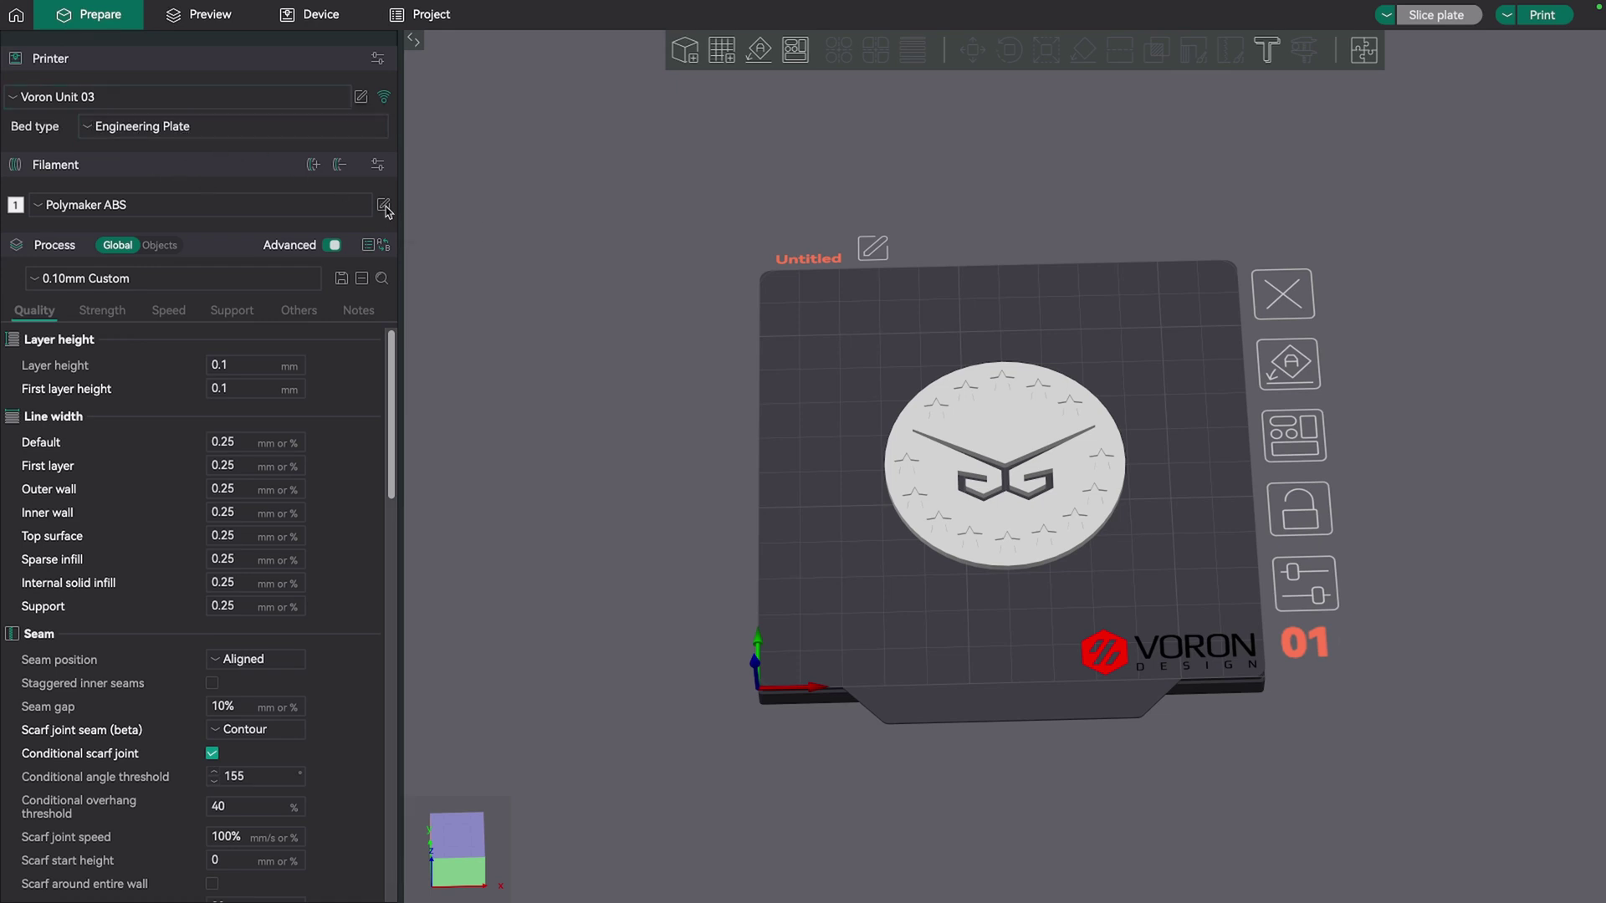
Step: Check the Polymaker ABS bed temperatures, keeping Smooth PEI Plate first layer at 110 °C
{"action": "left_click", "coordinate": [384, 204]}
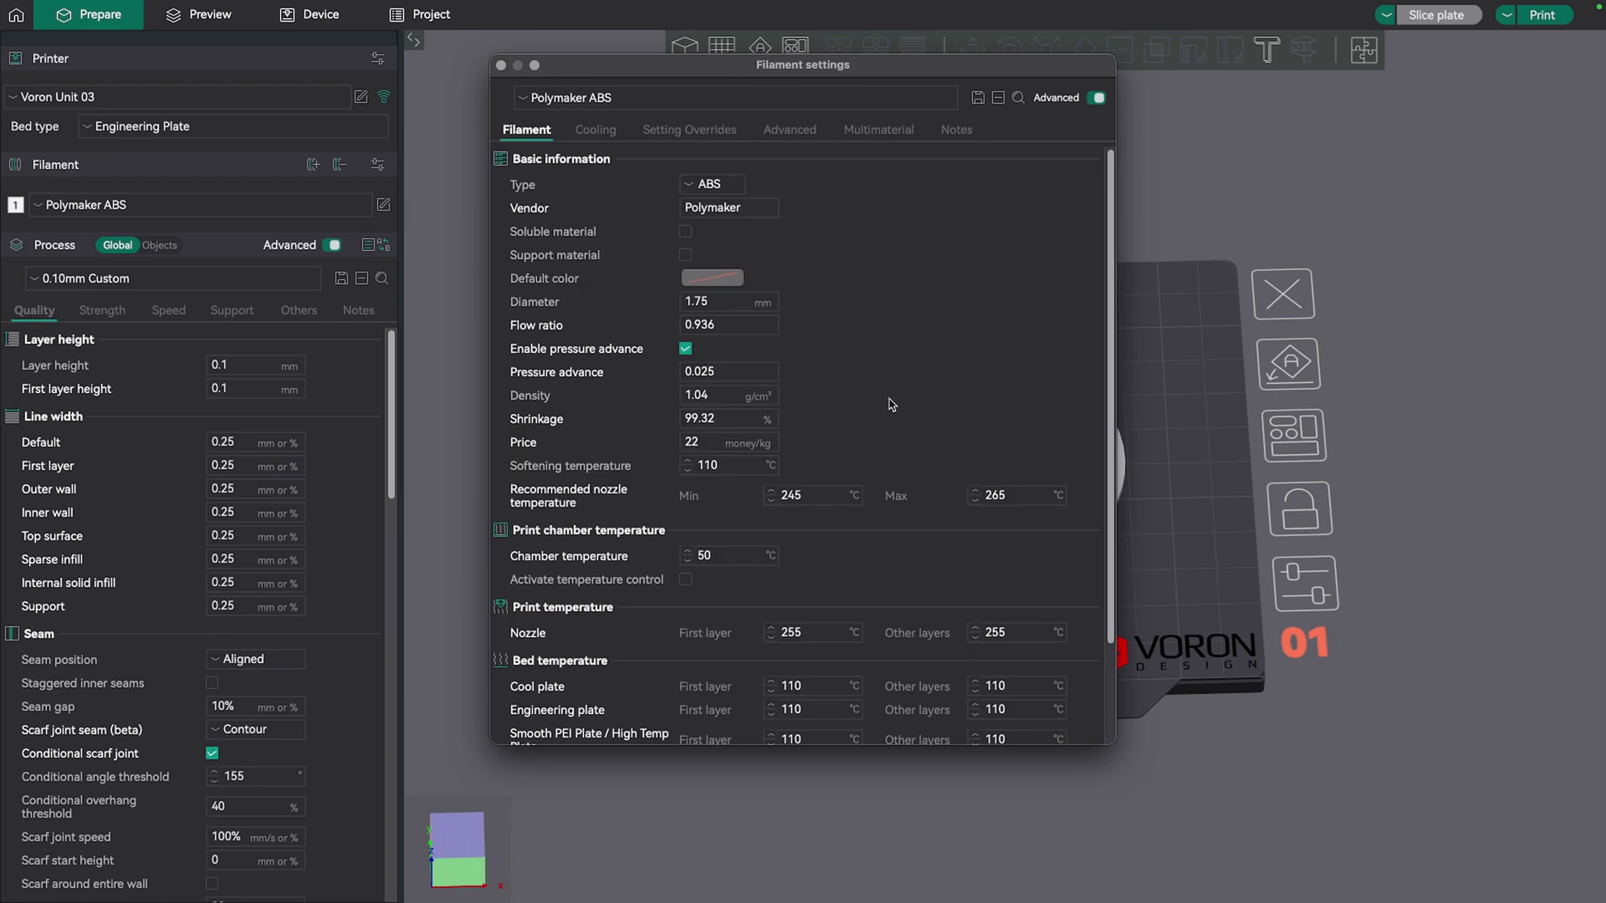
{"action": "scroll", "coordinate": [928, 338], "scroll_direction": "down", "scroll_amount": 1}
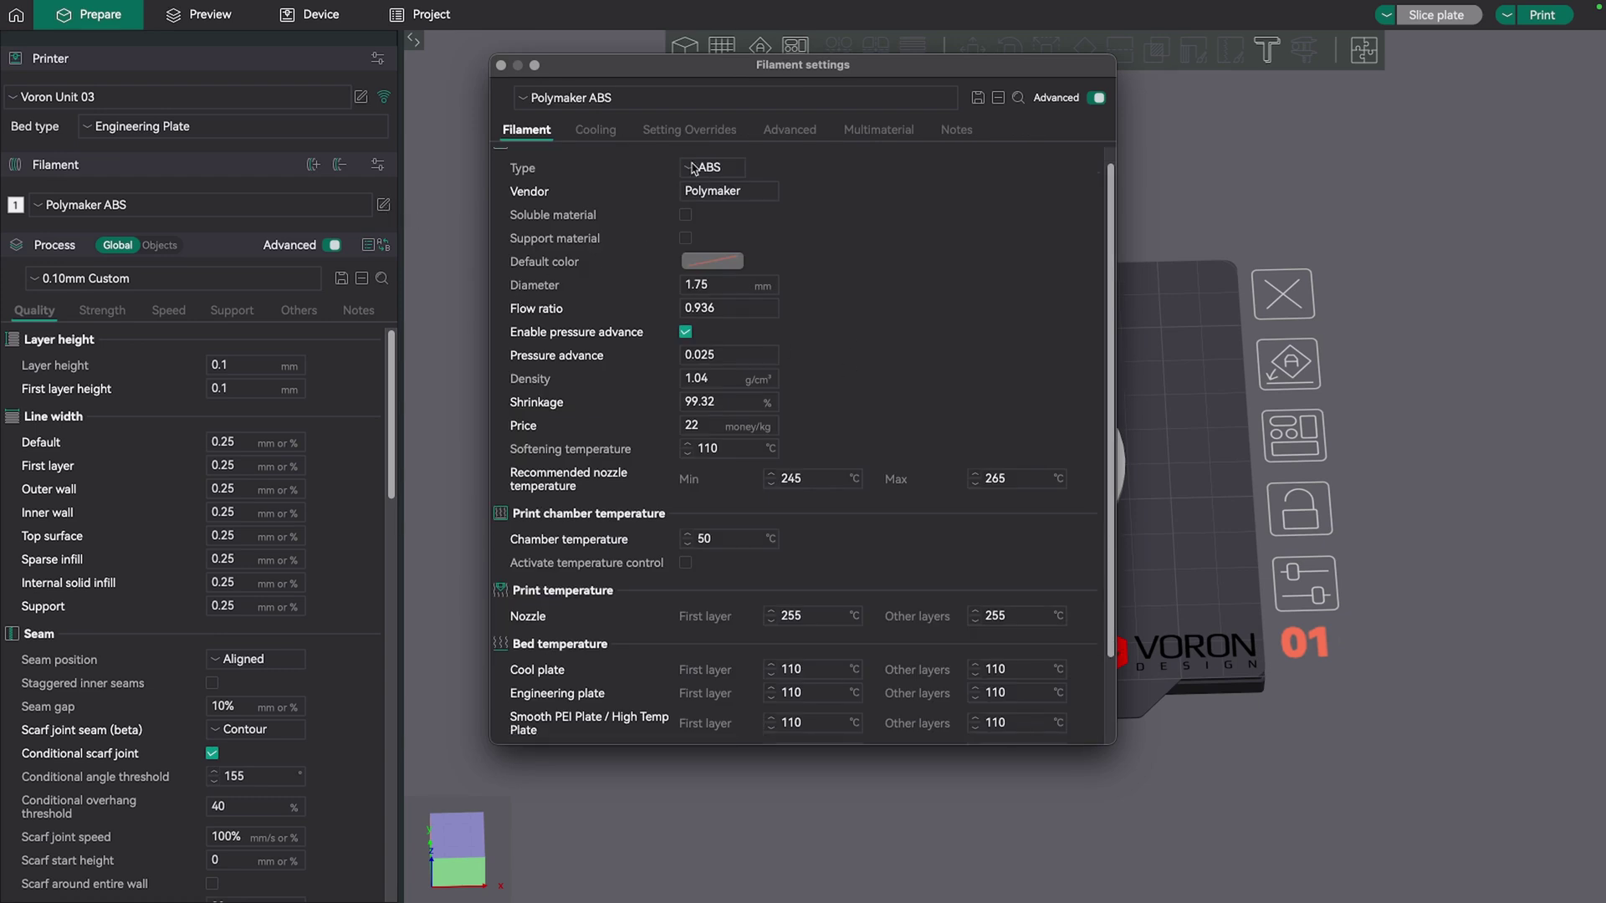
{"action": "scroll", "coordinate": [841, 316], "scroll_direction": "down", "scroll_amount": 4}
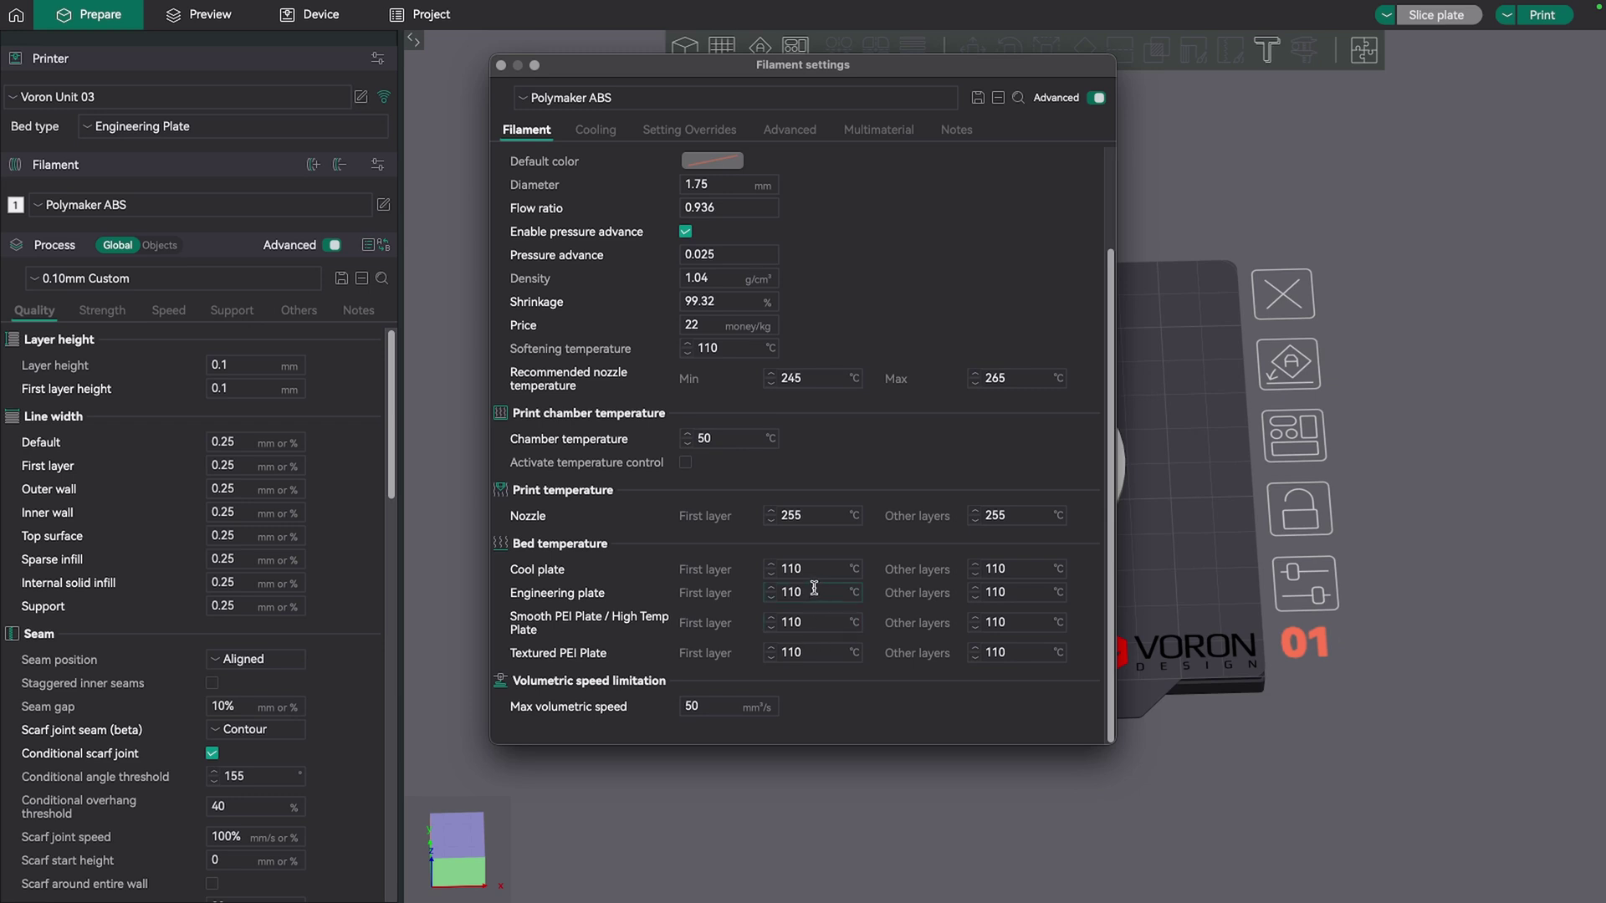
{"action": "left_click", "coordinate": [790, 622]}
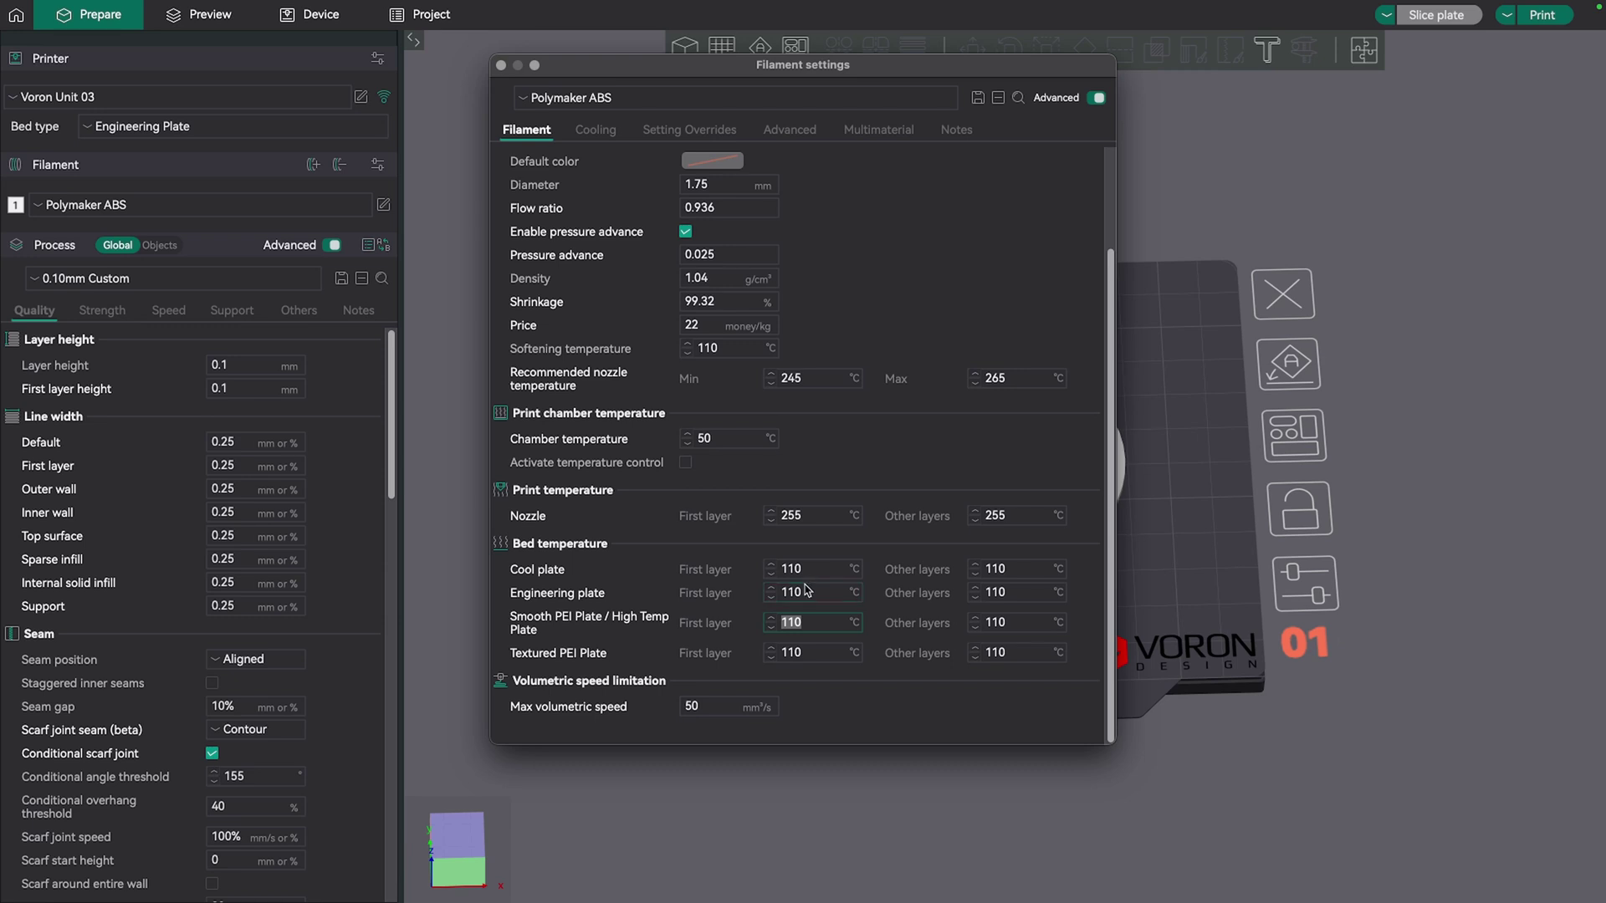
{"action": "left_click", "coordinate": [819, 620]}
Step: Close the Polymaker ABS filament settings window
{"action": "left_click", "coordinate": [501, 65]}
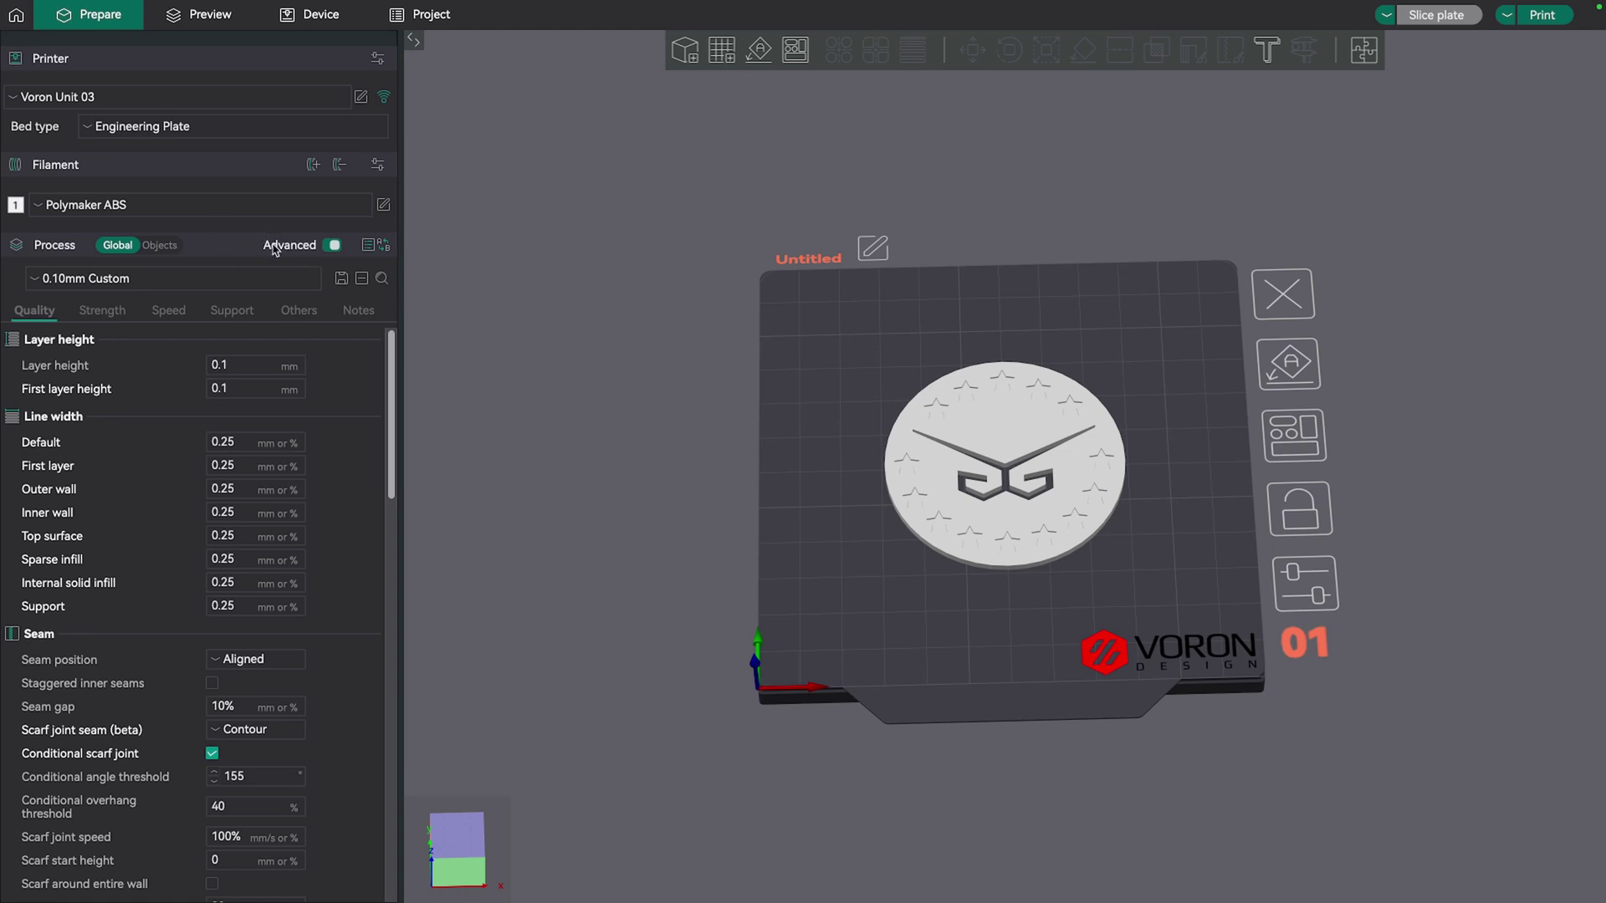
Step: Try the bed types Textured PEI, Smooth PEI / High Temp, then return to Engineering Plate
{"action": "left_click", "coordinate": [223, 130]}
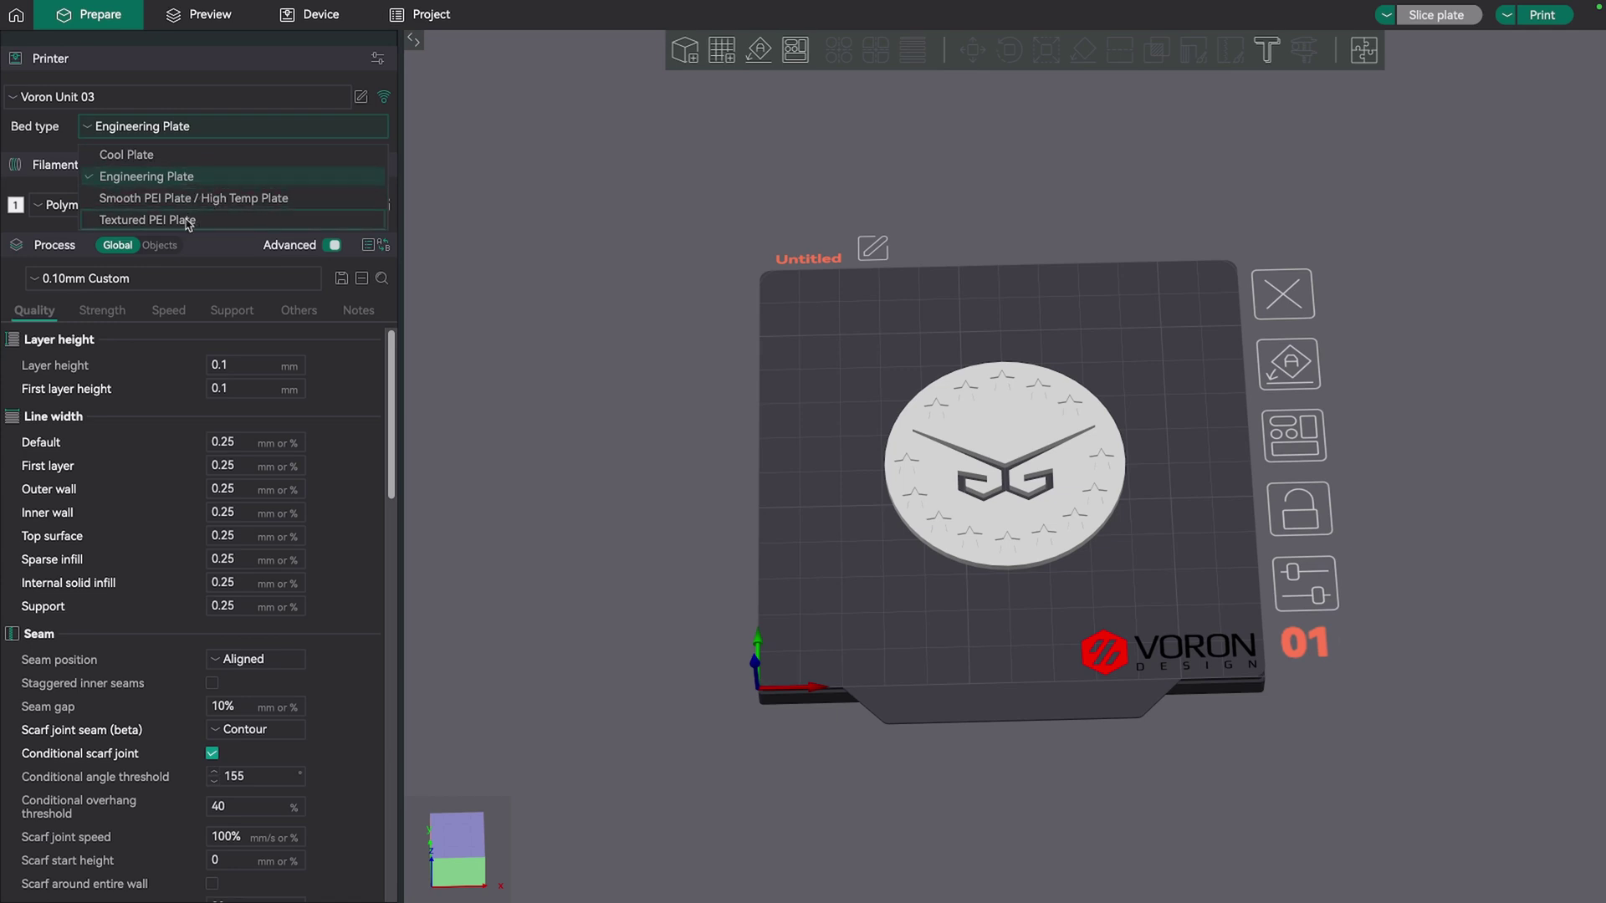
{"action": "left_click", "coordinate": [189, 222]}
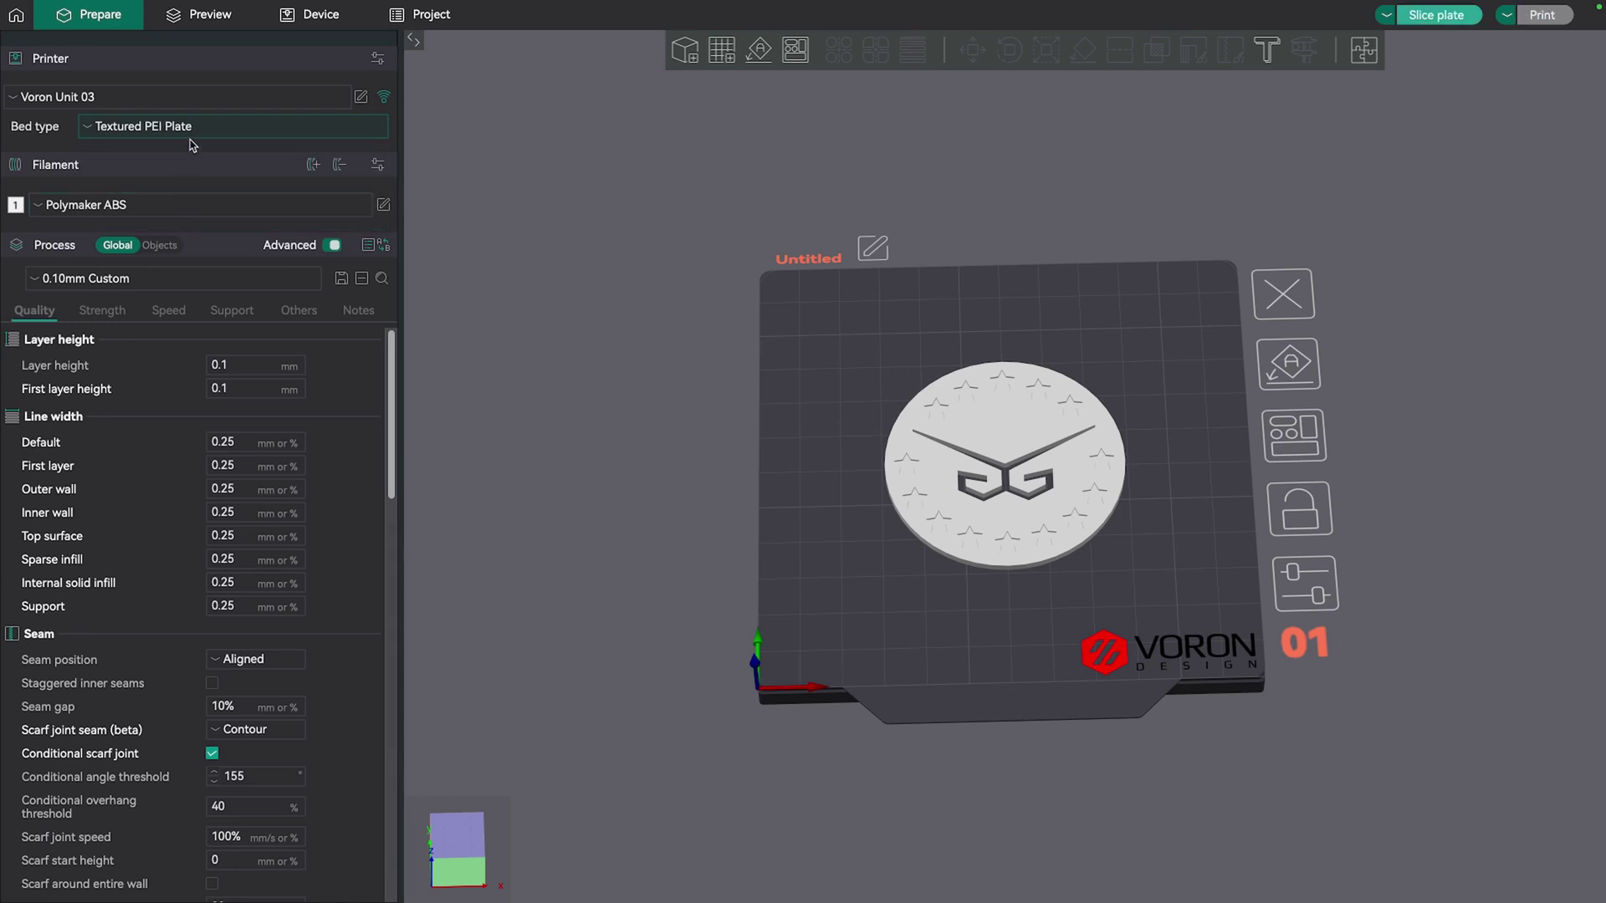
{"action": "left_click", "coordinate": [194, 129]}
{"action": "left_click", "coordinate": [199, 200]}
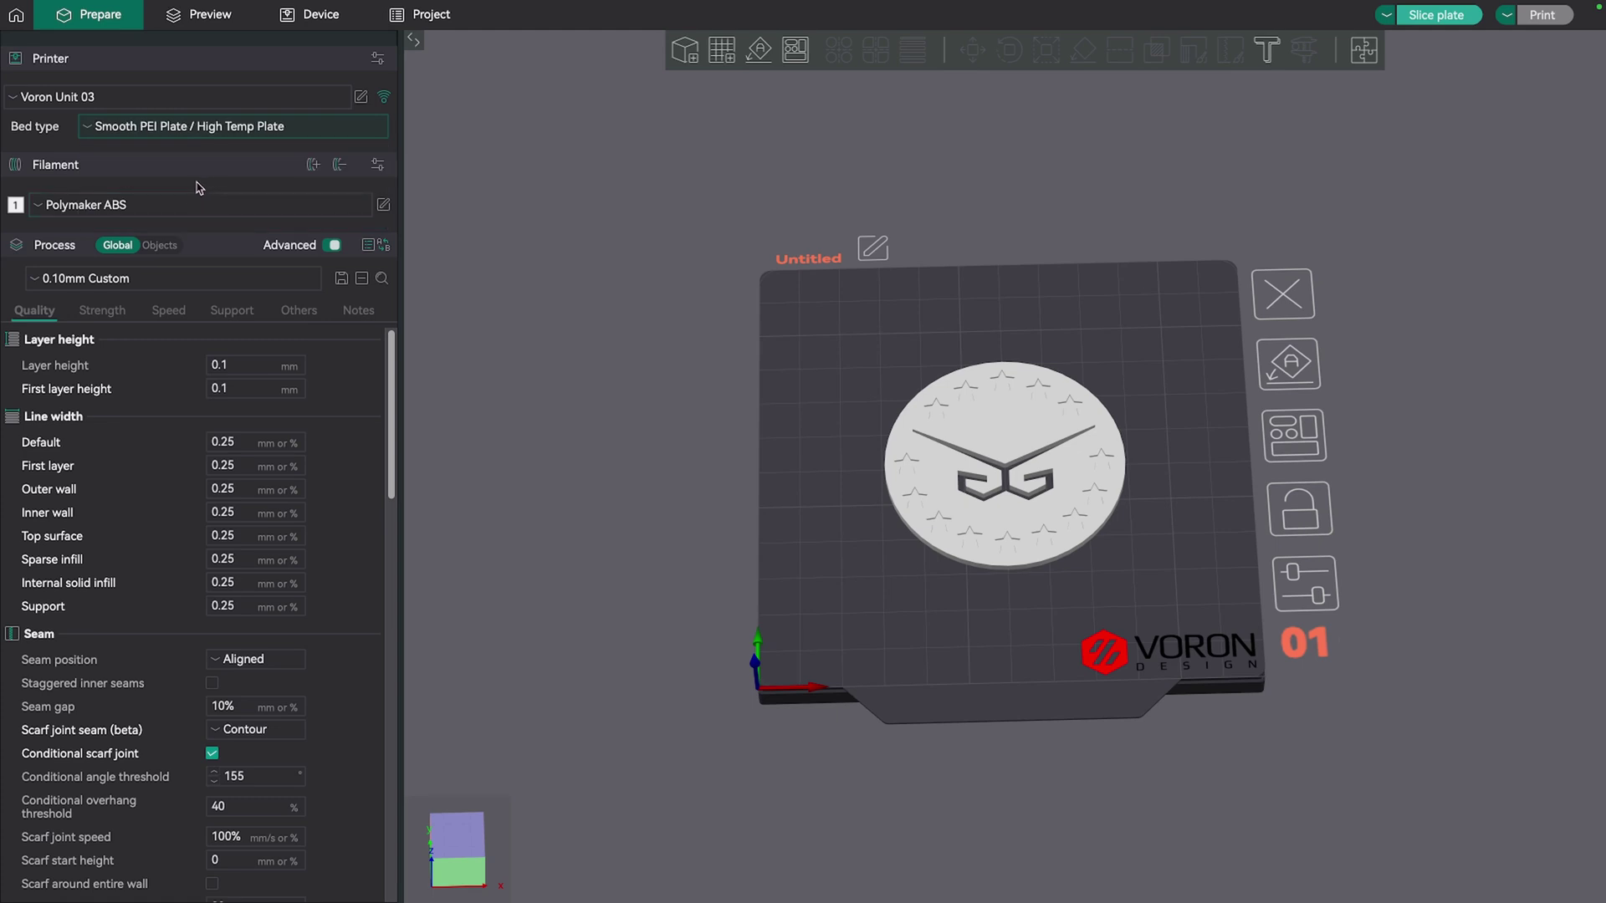
{"action": "left_click", "coordinate": [216, 134]}
{"action": "left_click", "coordinate": [208, 181]}
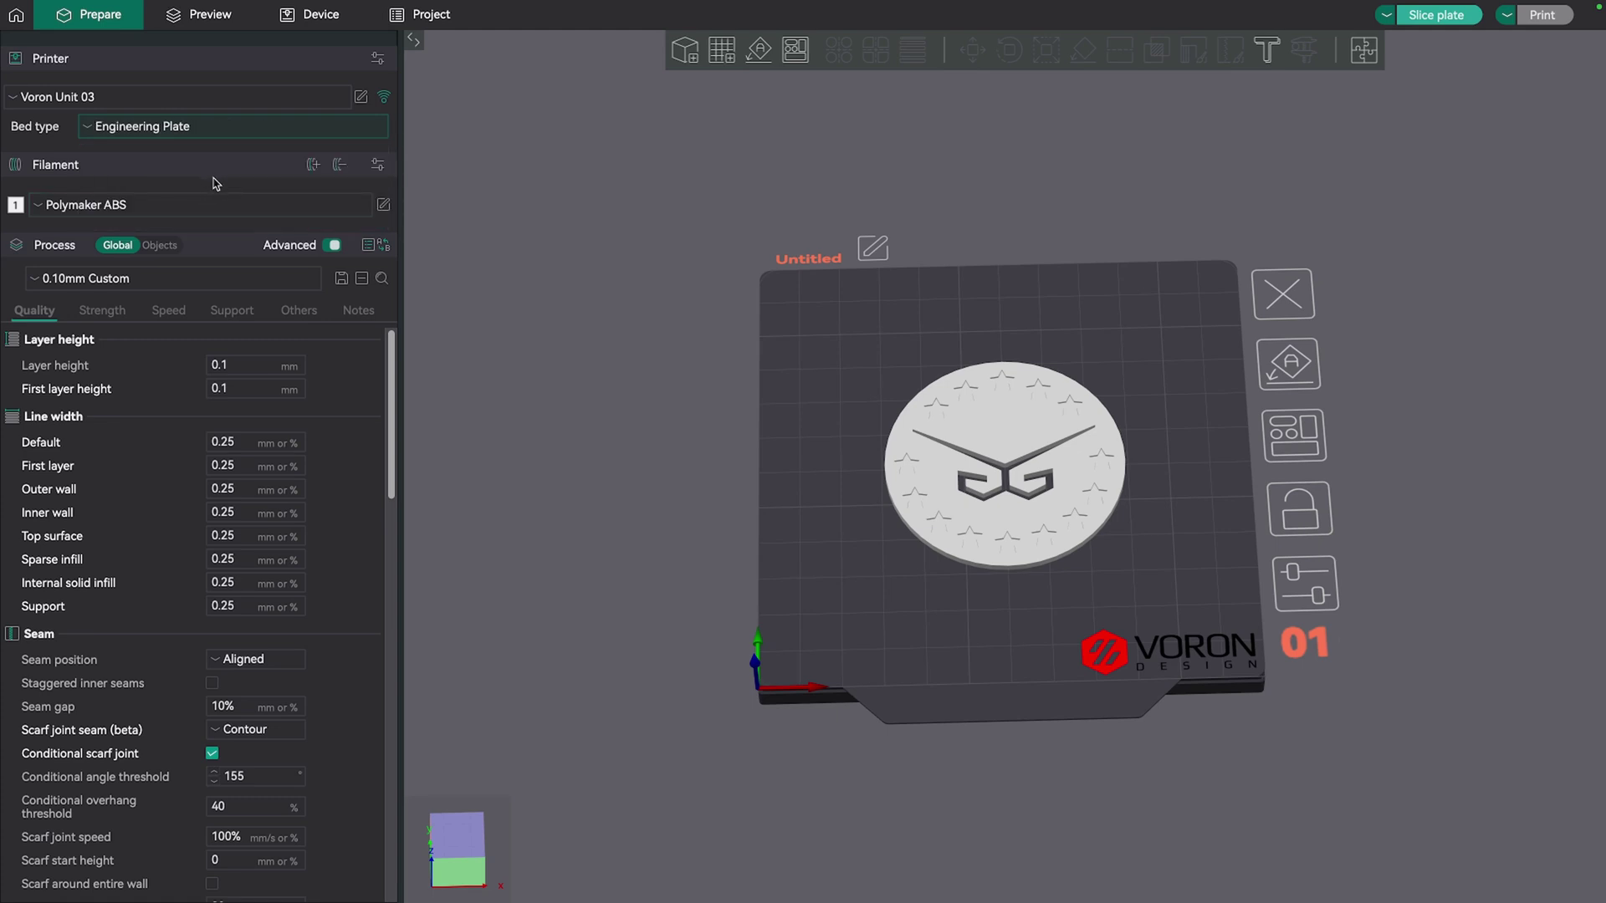
Step: Settle the plate's bed type on Smooth PEI Plate / High Temp Plate
{"action": "left_click", "coordinate": [189, 126]}
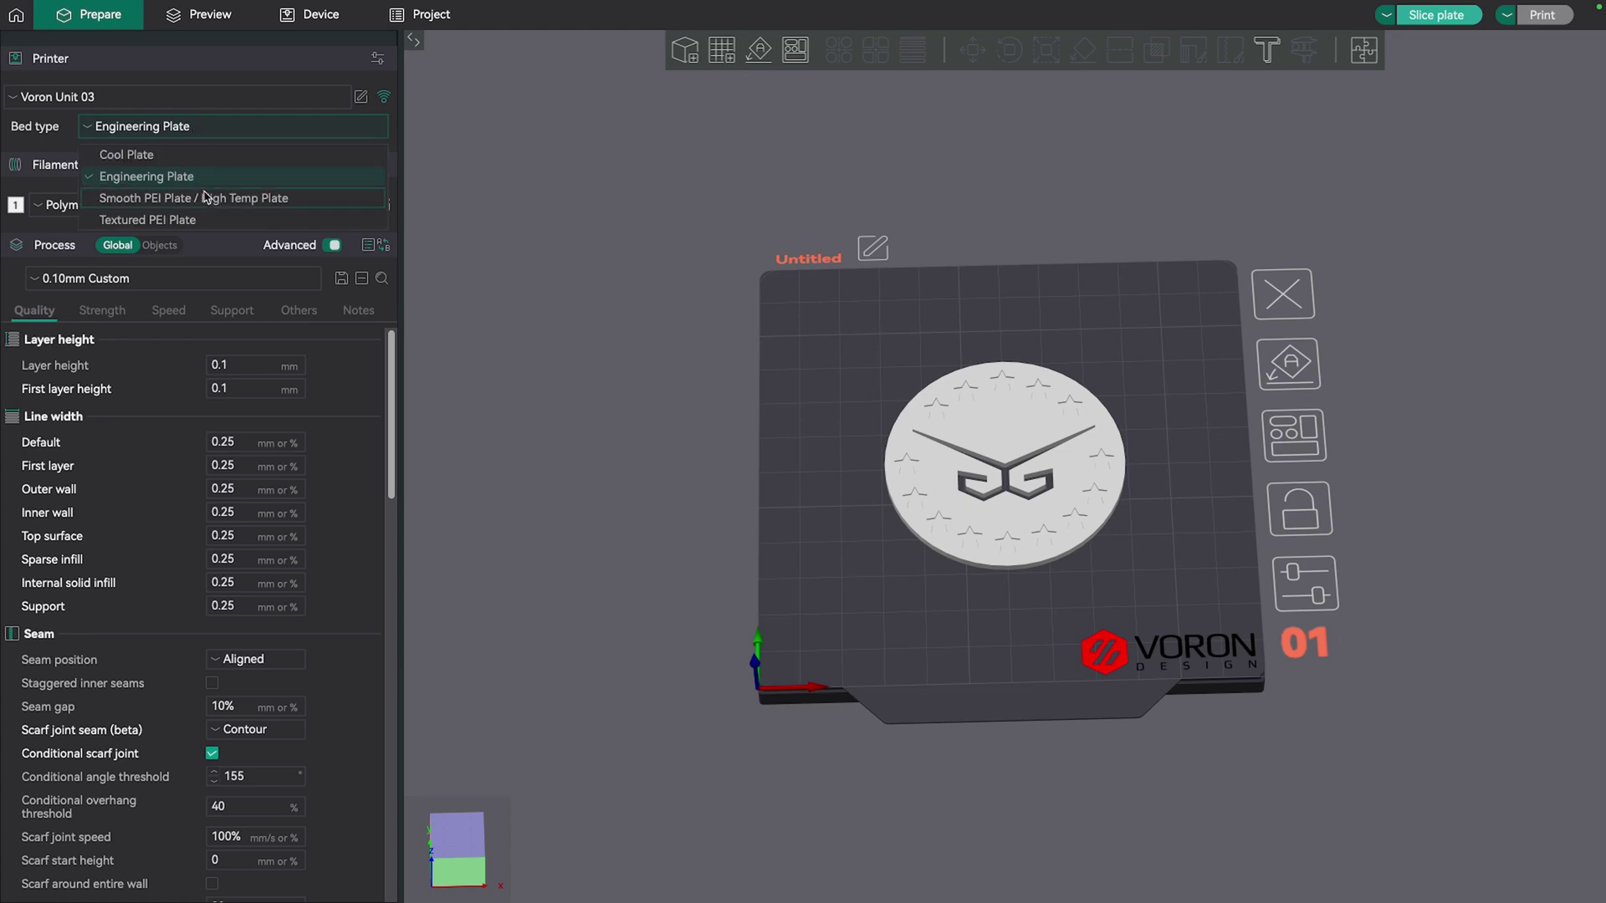
{"action": "left_click", "coordinate": [205, 197]}
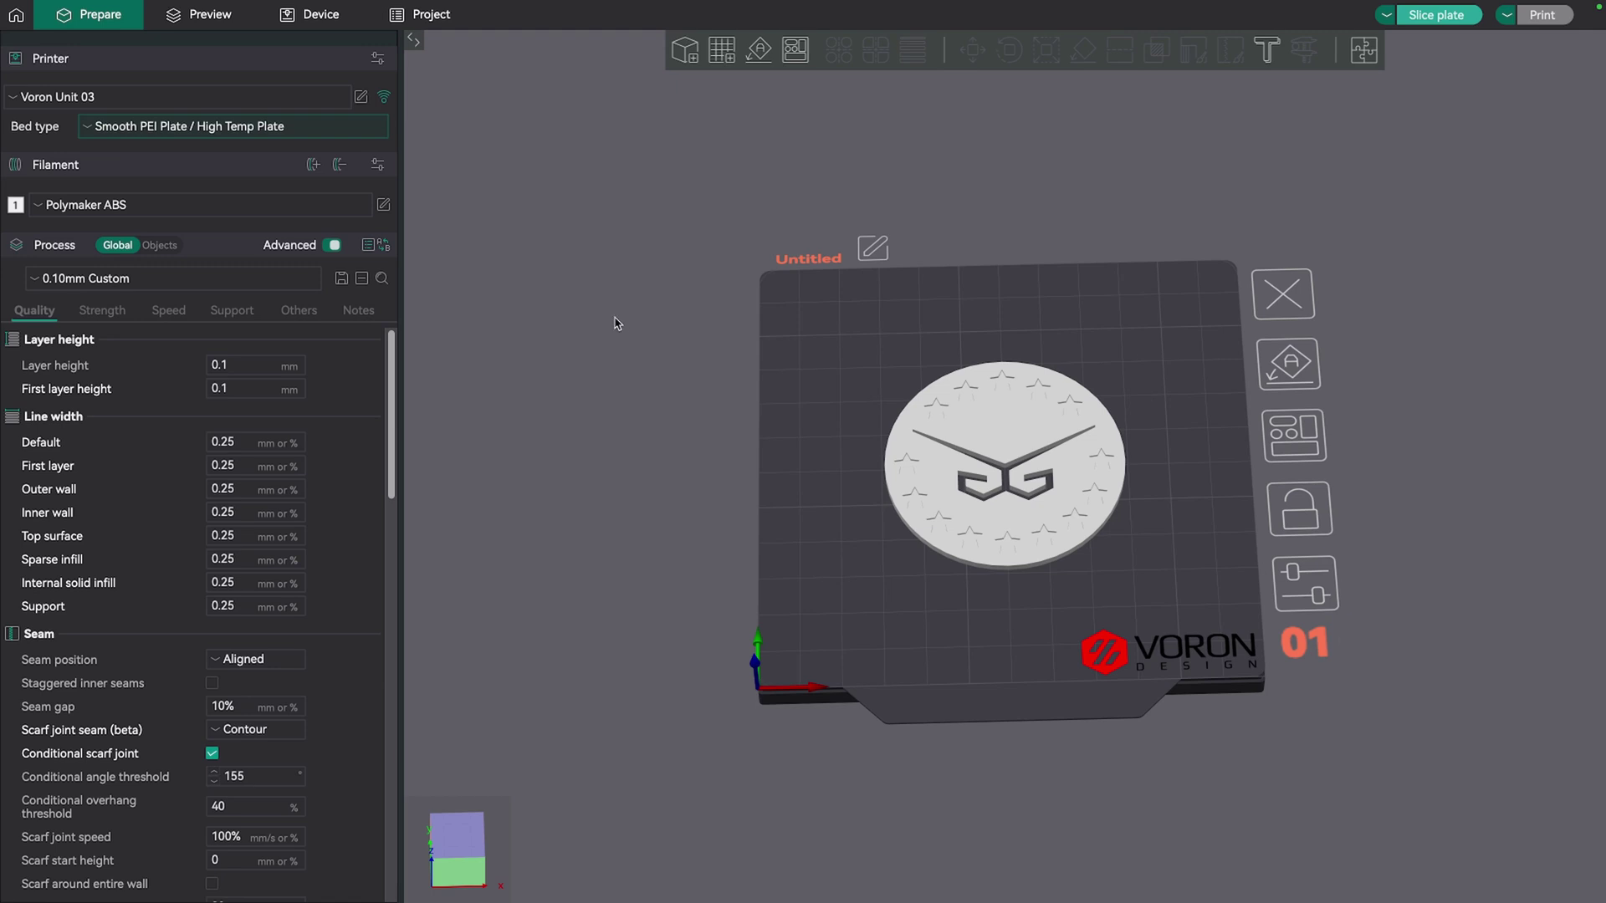
{"action": "left_click", "coordinate": [225, 134]}
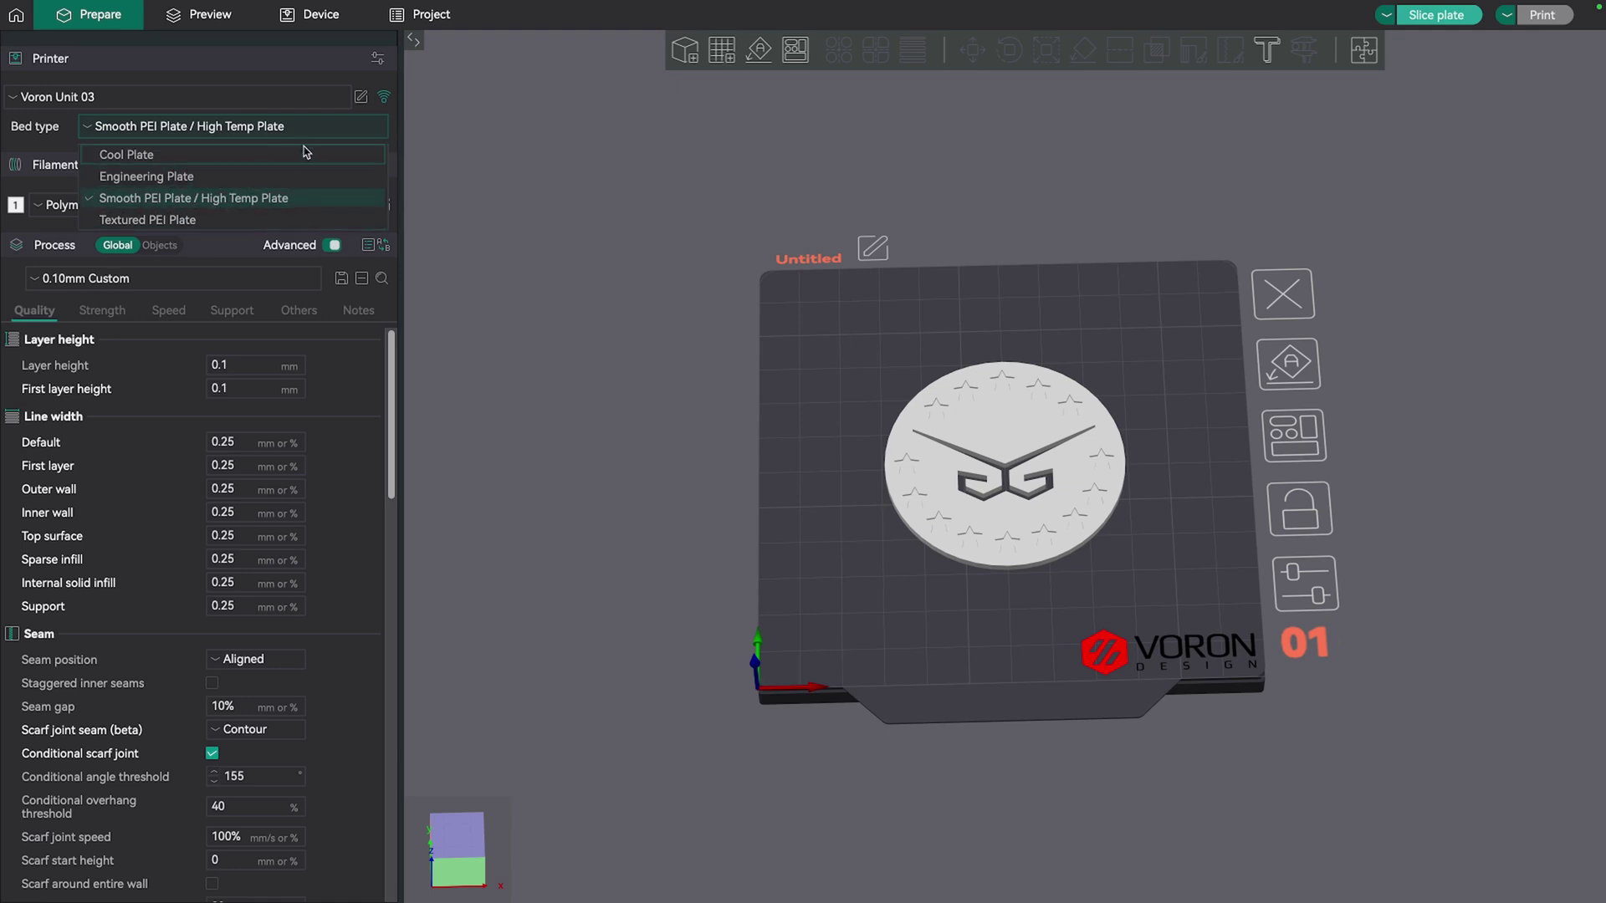
{"action": "left_click", "coordinate": [324, 129]}
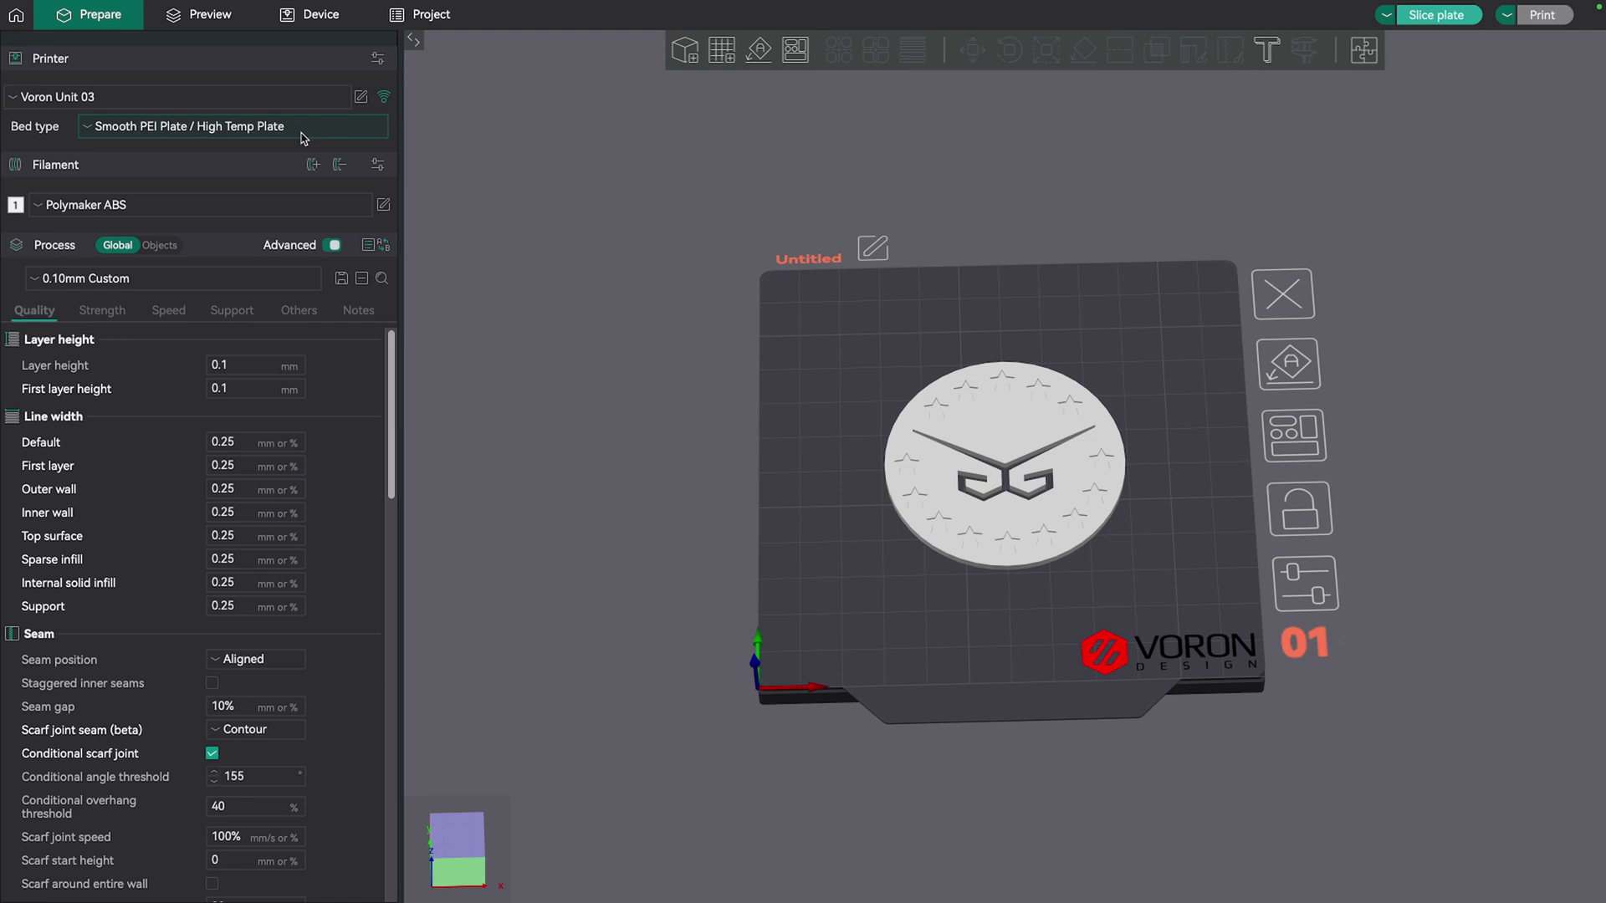